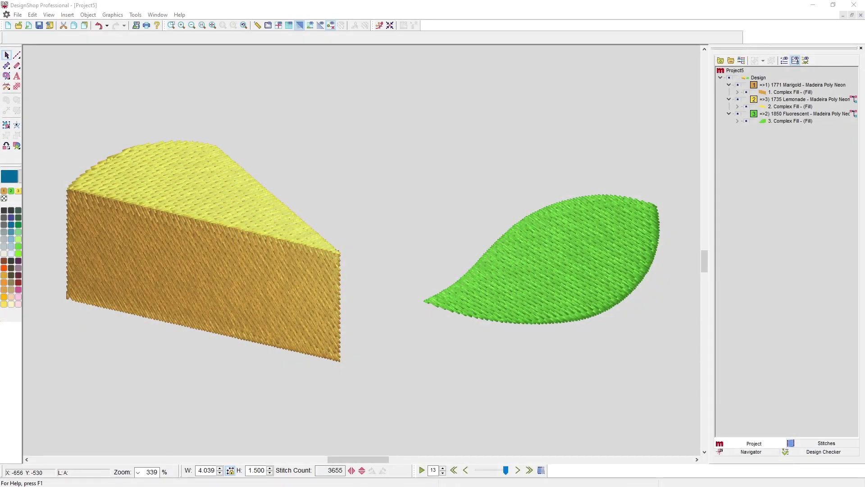
# Insert a small rounded hole in the orange front of the cheese wedge, near its left edge.
pyautogui.click(188, 271)
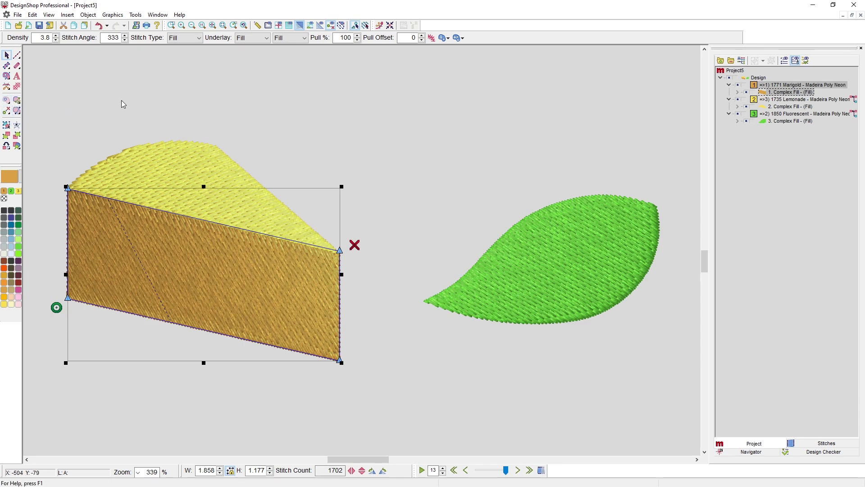
pyautogui.click(7, 101)
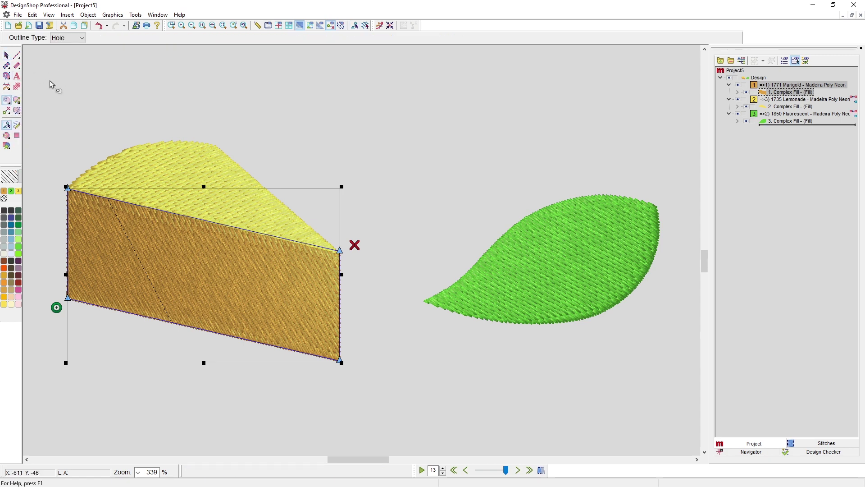
pyautogui.click(103, 244)
pyautogui.rightClick(95, 252)
pyautogui.rightClick(107, 261)
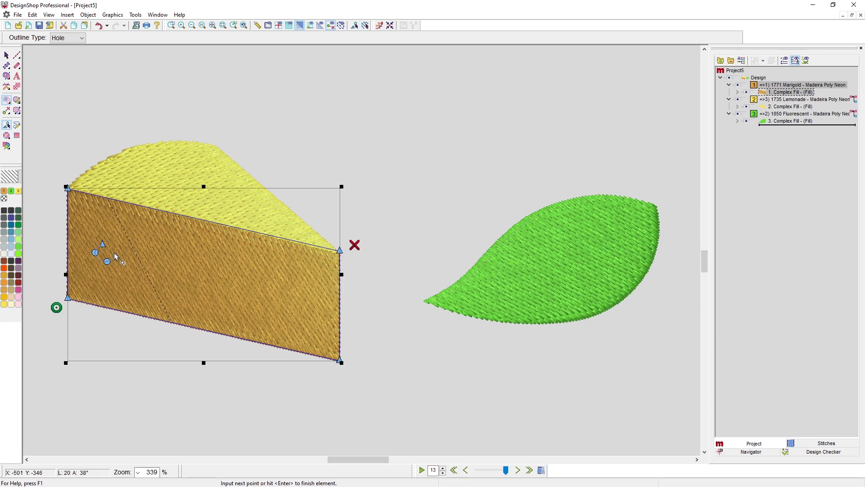
pyautogui.rightClick(114, 252)
pyautogui.press('Return')
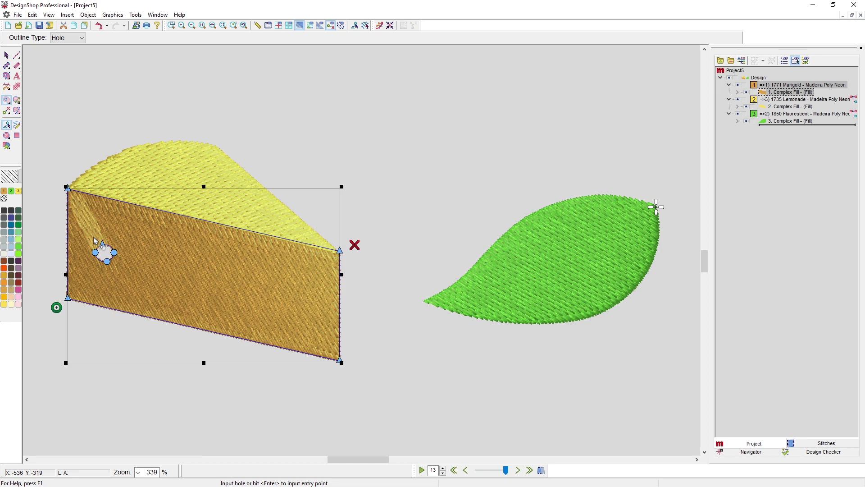
# Cut a larger rounded hole in the cheese front, below and to the right of the first hole.
pyautogui.click(135, 280)
pyautogui.rightClick(128, 290)
pyautogui.rightClick(147, 301)
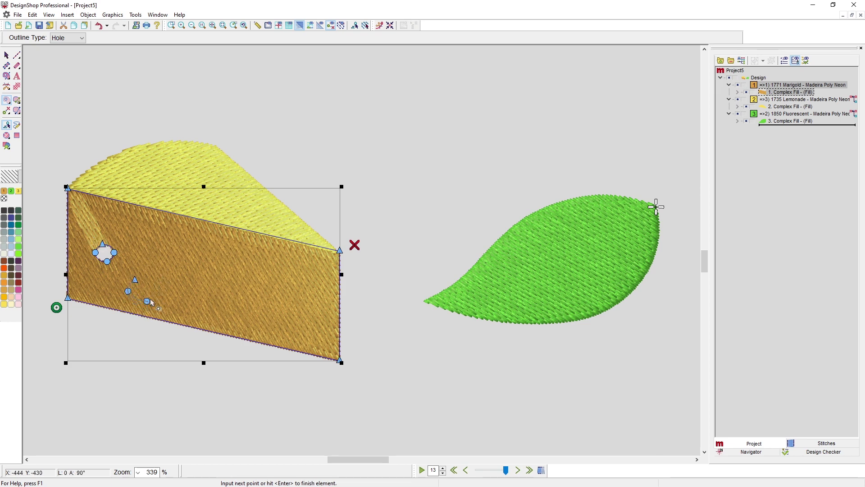
pyautogui.rightClick(155, 285)
pyautogui.press('Return')
# Add a small, slightly pointed hole just below the upper edge of the cheese front, around its middle.
pyautogui.click(197, 240)
pyautogui.rightClick(197, 254)
pyautogui.rightClick(212, 248)
pyautogui.rightClick(204, 234)
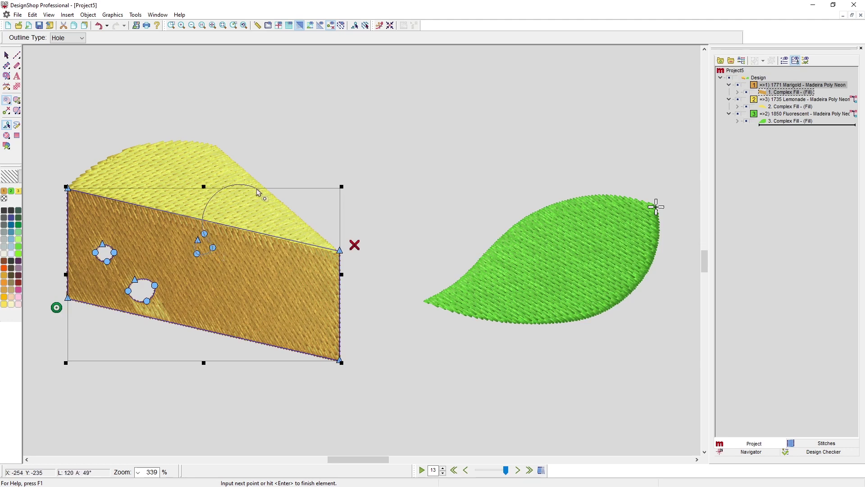
pyautogui.press('Return')
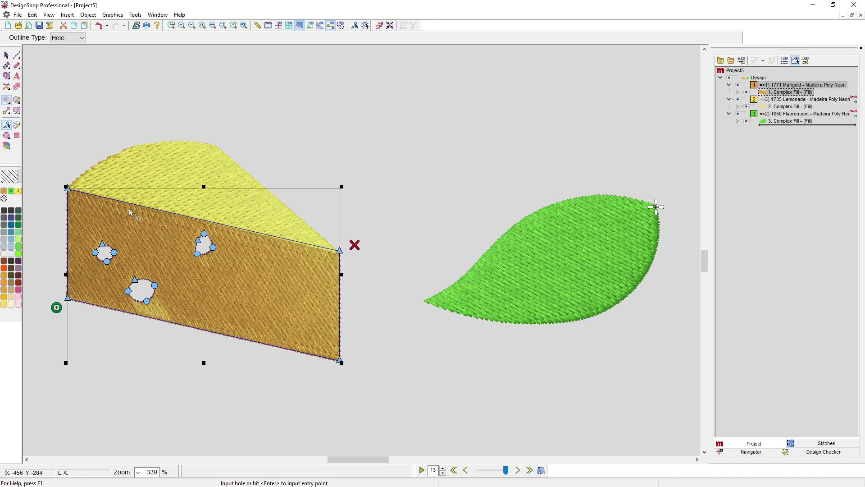
# Insert a small rounded hole in the lower middle of the cheese front.
pyautogui.click(6, 136)
pyautogui.click(220, 295)
pyautogui.rightClick(224, 308)
pyautogui.rightClick(235, 303)
pyautogui.rightClick(231, 291)
pyautogui.press('Return')
# Cut a large rounded hole in the right part of the cheese front.
pyautogui.click(269, 279)
pyautogui.rightClick(272, 299)
pyautogui.rightClick(290, 295)
pyautogui.rightClick(286, 275)
pyautogui.press('Return')
# Add a small hole just above the large lower-left hole in the cheese front and finish hole editing.
pyautogui.click(137, 256)
pyautogui.rightClick(139, 271)
pyautogui.rightClick(152, 269)
pyautogui.rightClick(150, 256)
pyautogui.press('Return')
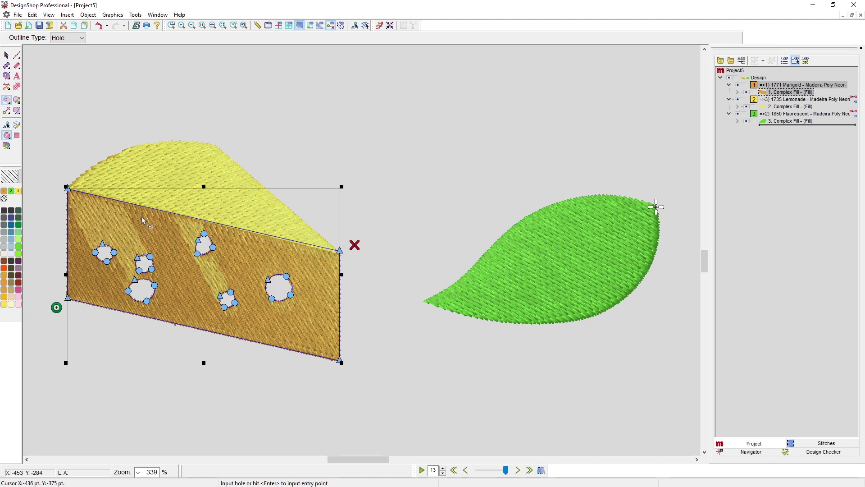
pyautogui.press('Escape')
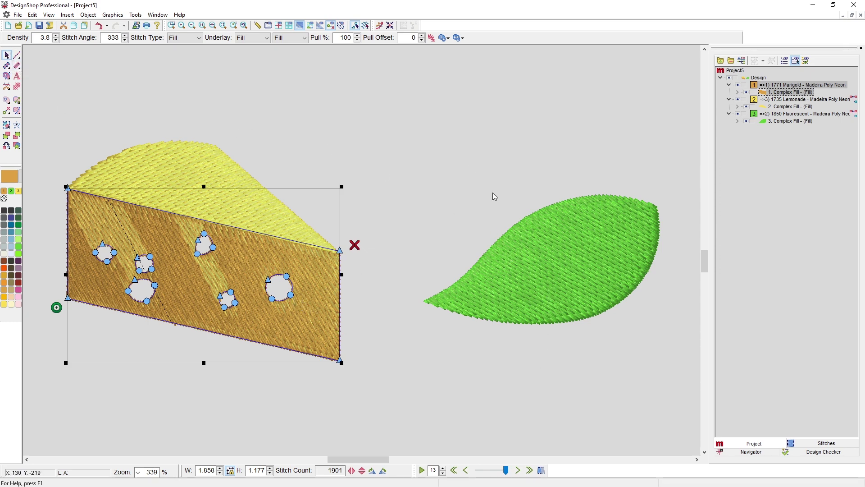
# Insert a curved split line along the middle of the green leaf, extending past both tips, and preview its stitching sequence.
pyautogui.click(560, 250)
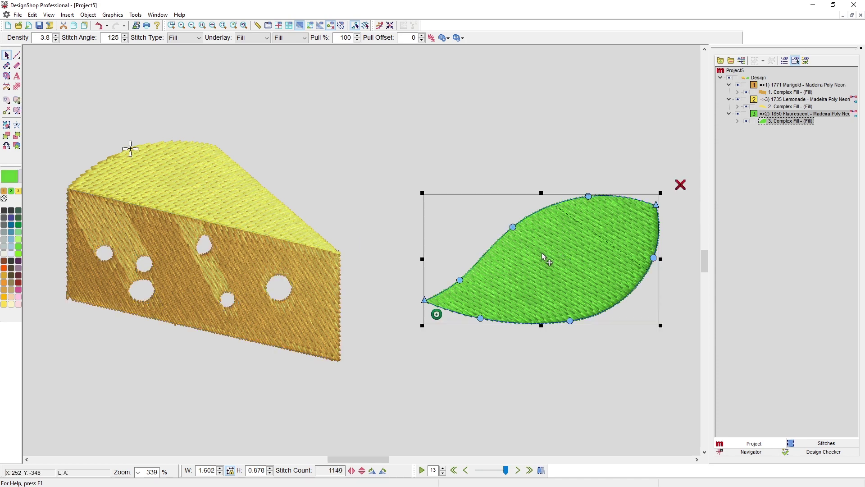
pyautogui.click(9, 105)
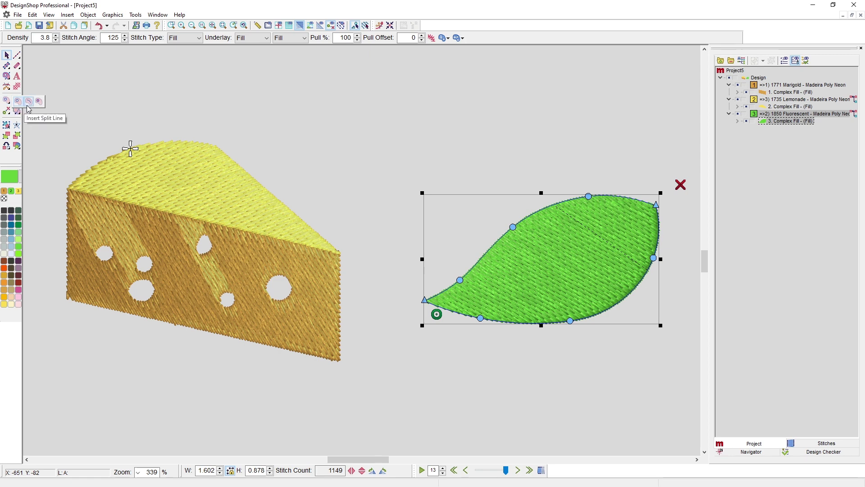
pyautogui.click(28, 103)
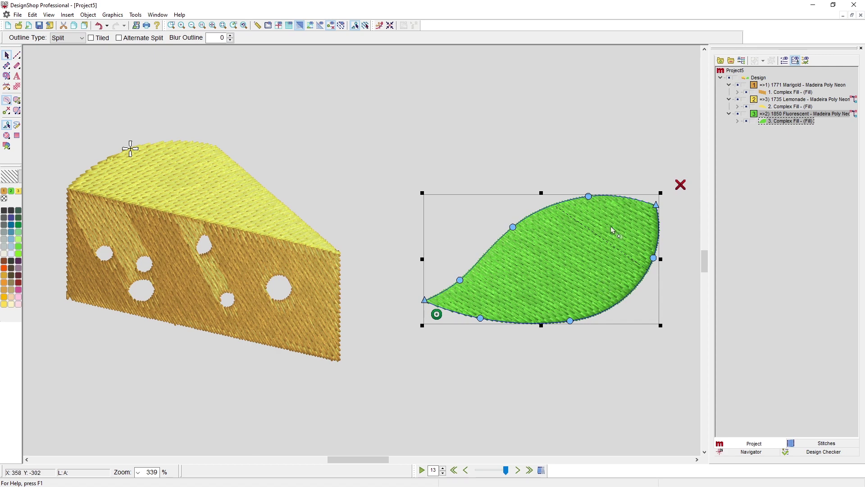
pyautogui.click(415, 300)
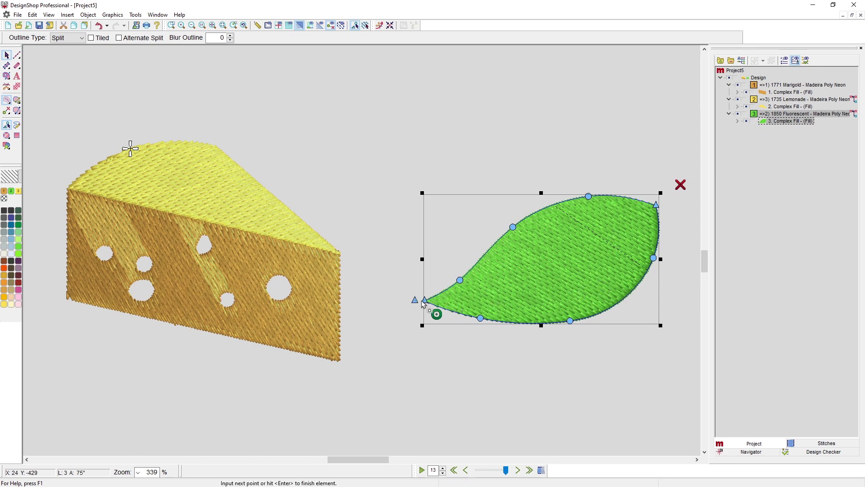
pyautogui.rightClick(470, 304)
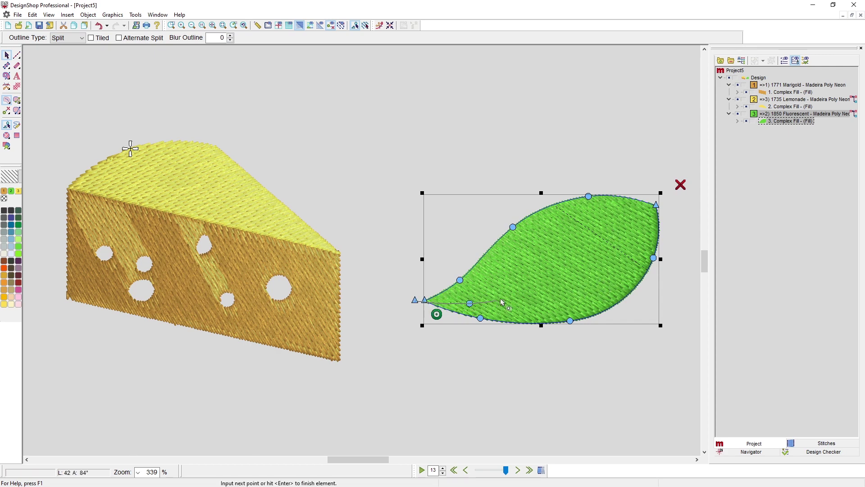
pyautogui.rightClick(558, 267)
pyautogui.rightClick(613, 225)
pyautogui.click(670, 204)
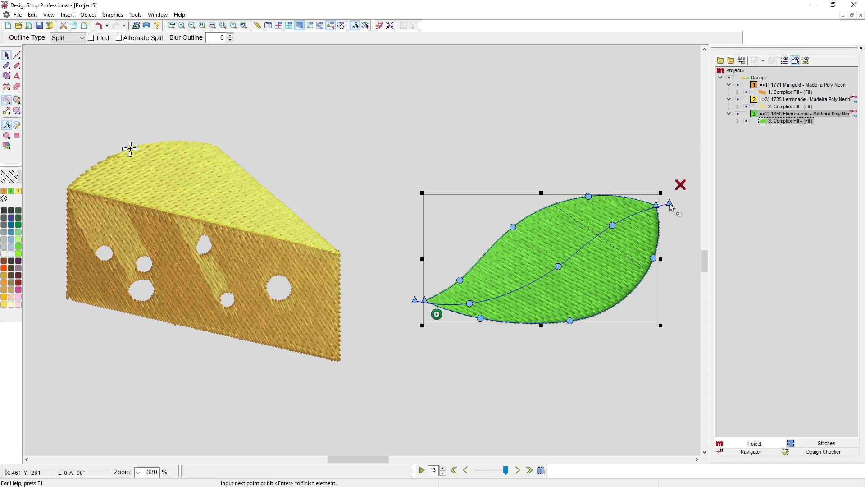
pyautogui.press('Return')
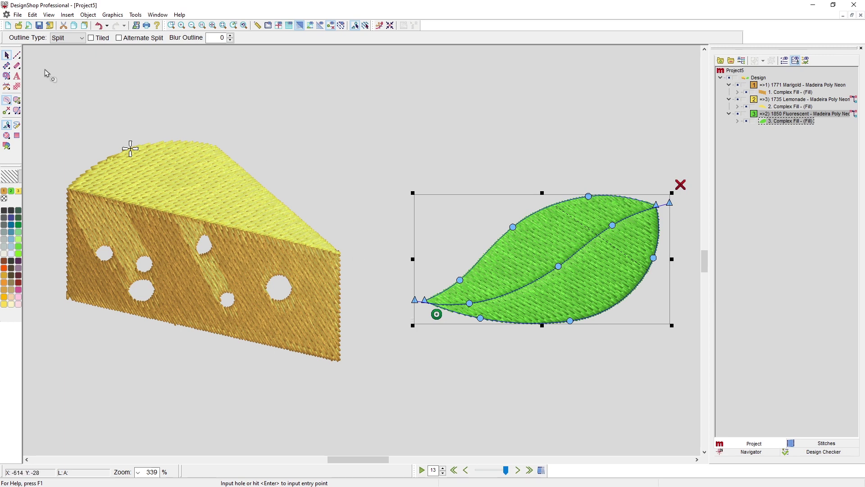
pyautogui.press('Return')
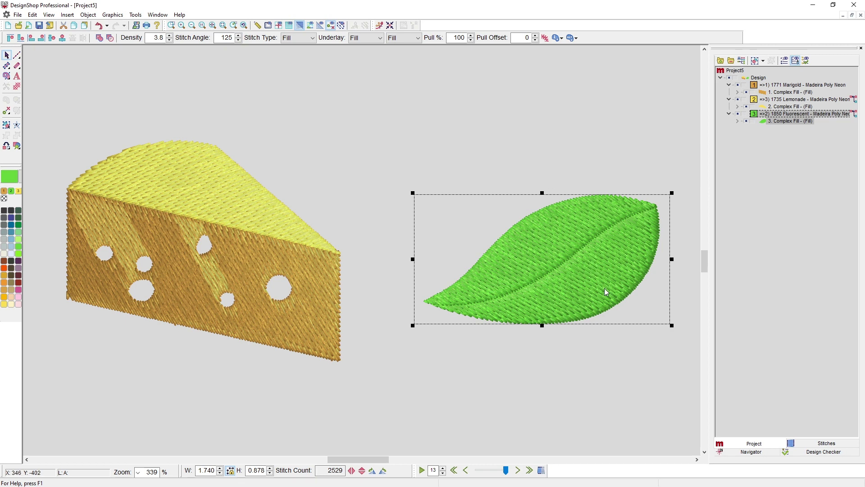
pyautogui.click(501, 473)
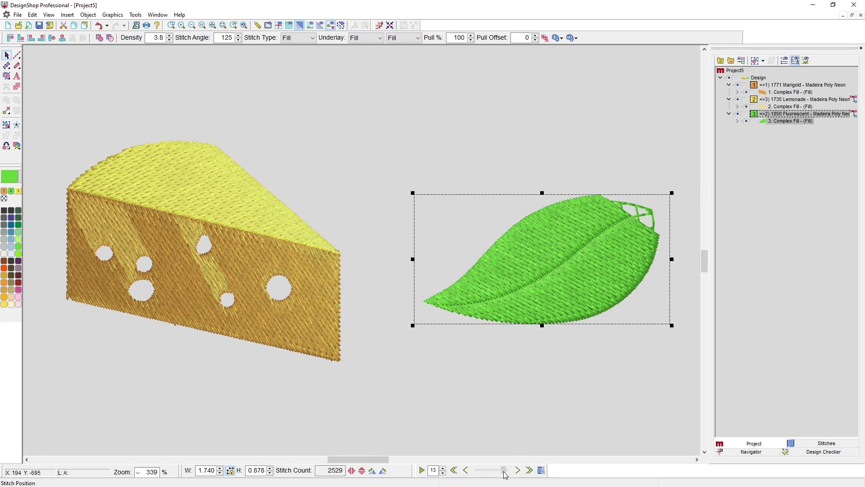
pyautogui.moveTo(501, 472); pyautogui.dragTo(510, 475)
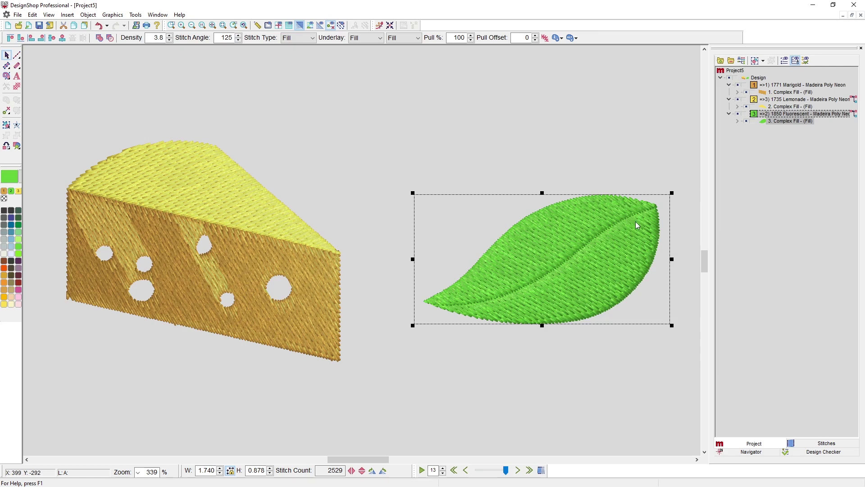
# Insert a closed oval fill line in the leaf's upper half, just above the split line.
pyautogui.doubleClick(621, 272)
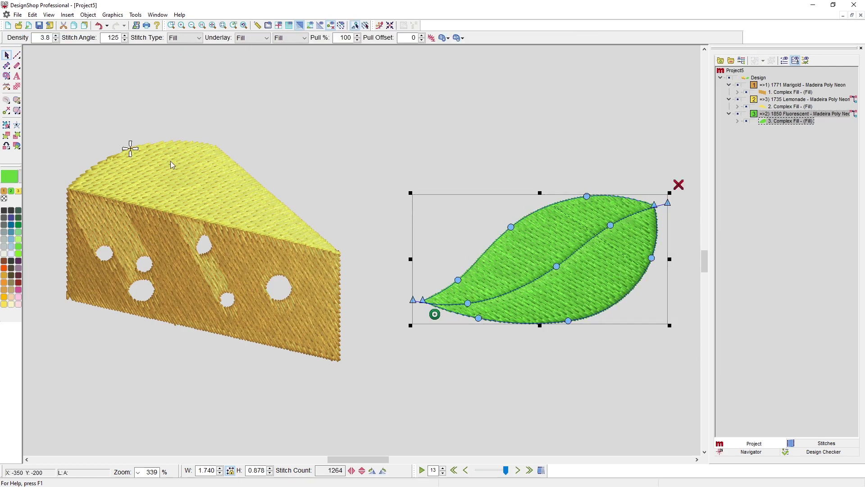
pyautogui.click(8, 104)
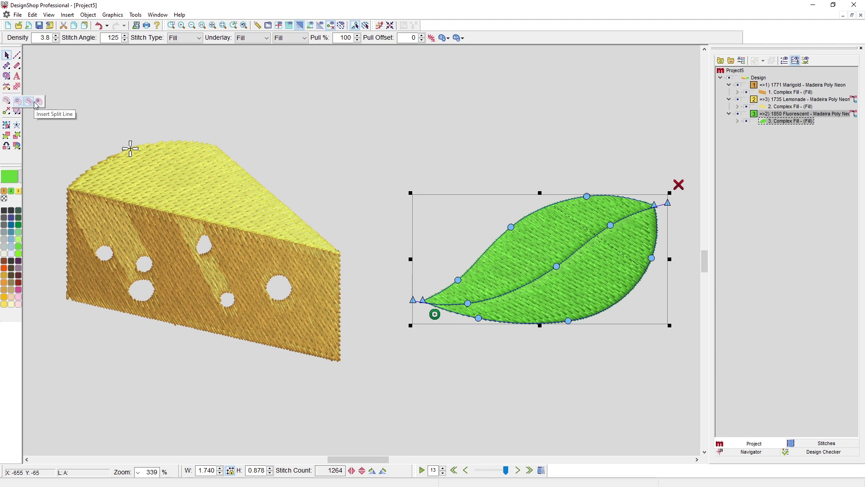
pyautogui.click(42, 104)
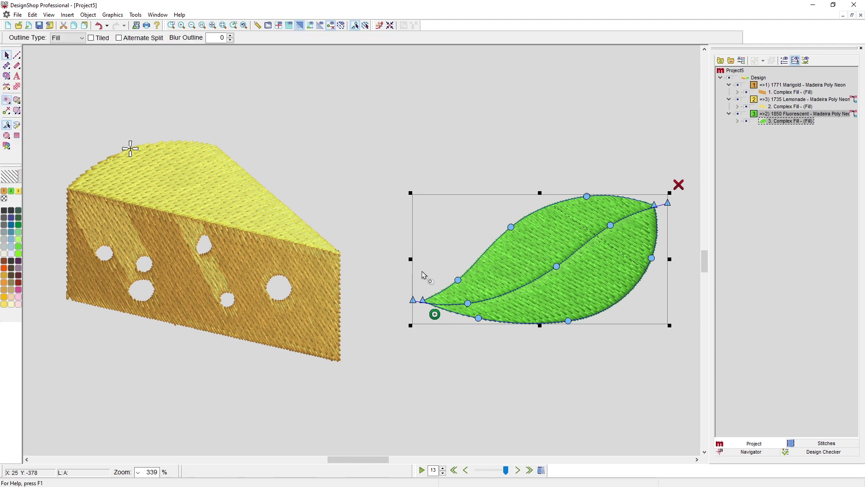
pyautogui.click(548, 218)
pyautogui.rightClick(558, 233)
pyautogui.click(551, 262)
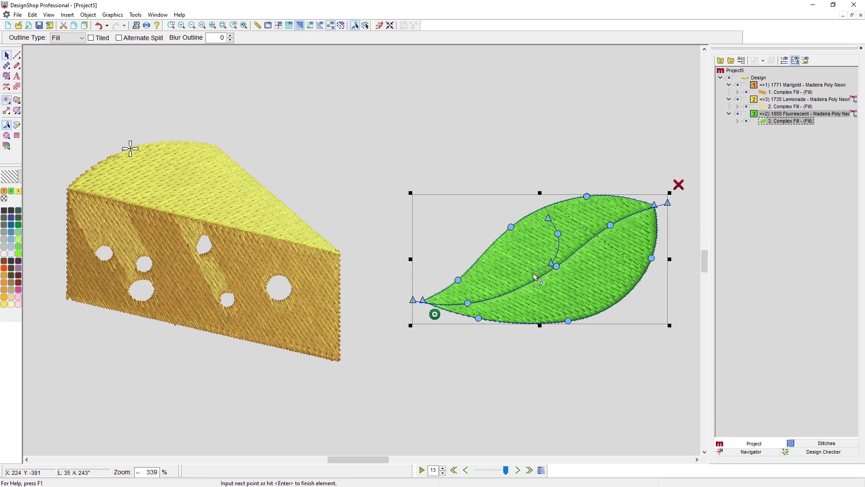
pyautogui.rightClick(530, 246)
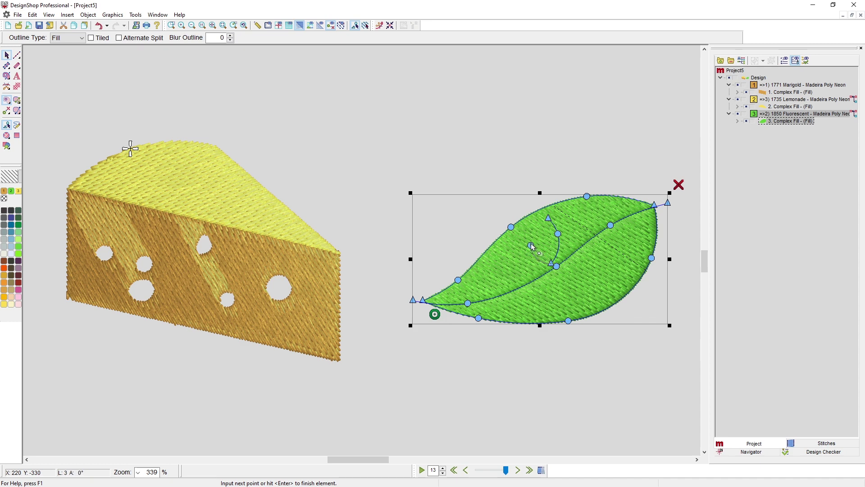
pyautogui.click(537, 220)
pyautogui.press('Return')
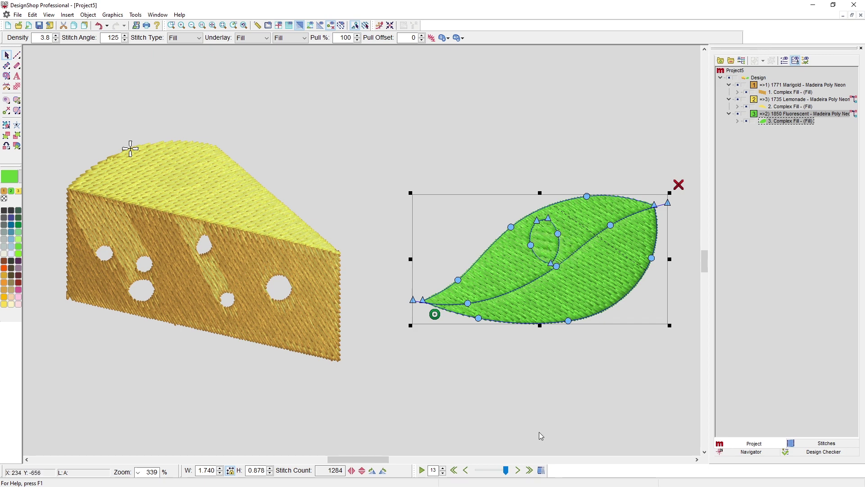
pyautogui.moveTo(508, 470)
pyautogui.mouseDown()
pyautogui.moveTo(491, 476)
pyautogui.moveTo(511, 479)
pyautogui.mouseUp()
# Set the partition sequence of the leaf's oval fill line to 01234321 in its object properties.
pyautogui.click(553, 250)
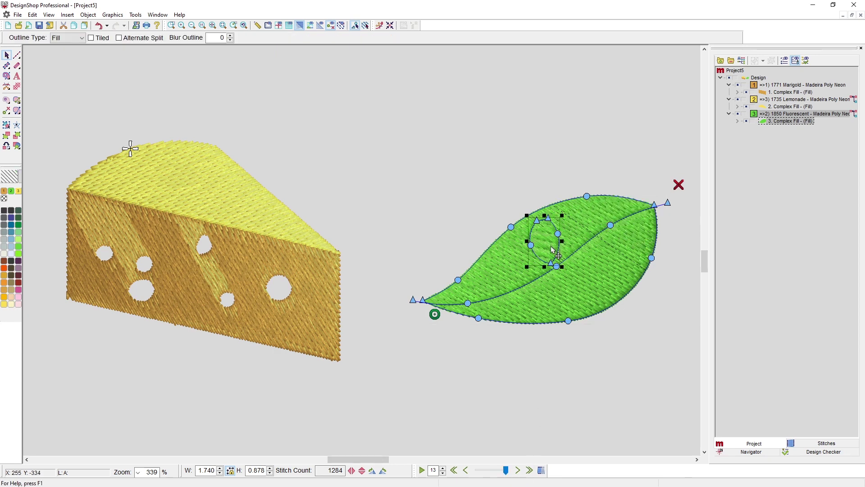
pyautogui.rightClick(553, 250)
pyautogui.click(561, 251)
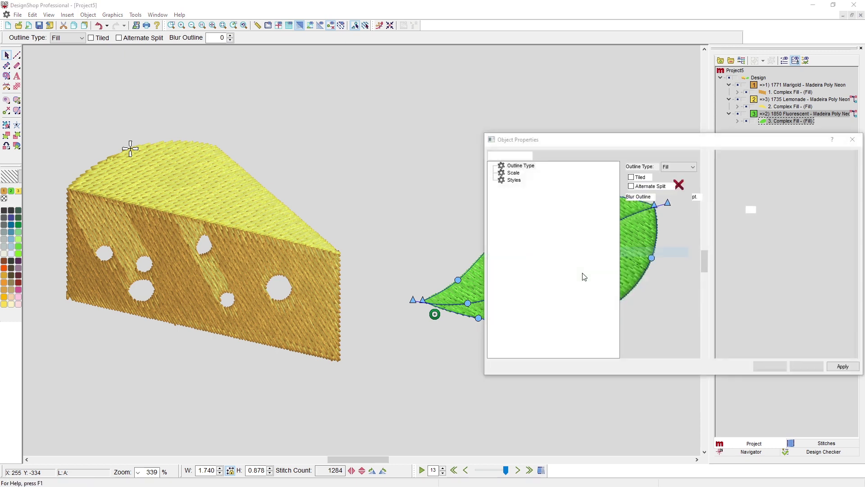
pyautogui.moveTo(673, 140); pyautogui.dragTo(656, 12)
pyautogui.doubleClick(663, 163)
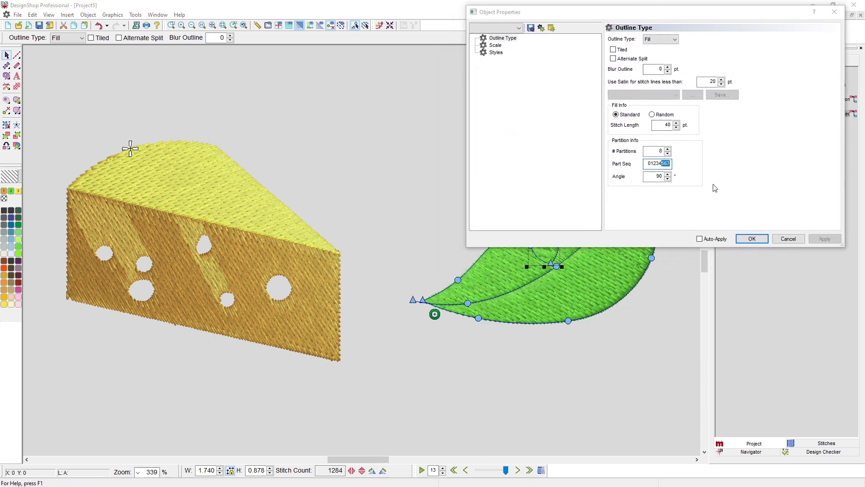
pyautogui.write('01234321')
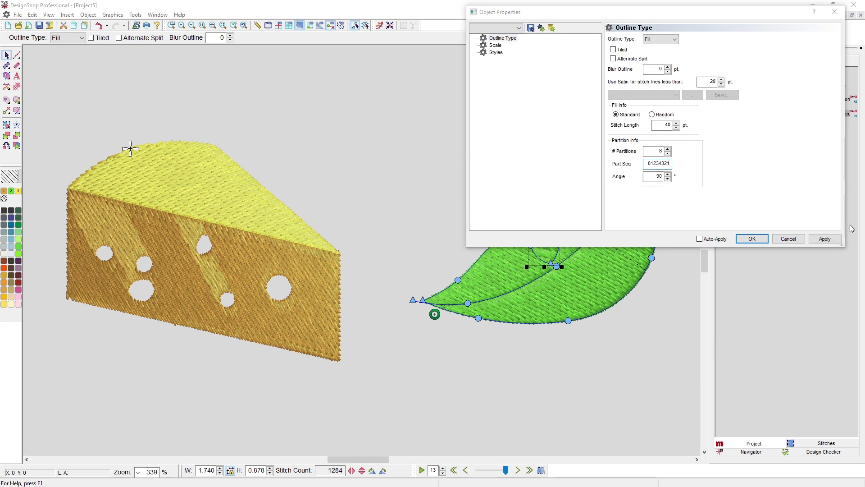
pyautogui.click(827, 239)
# Set the oval fill line's stitch length to 30 pt, accept the properties and deselect the leaf.
pyautogui.doubleClick(663, 125)
pyautogui.write('30')
pyautogui.press('Return')
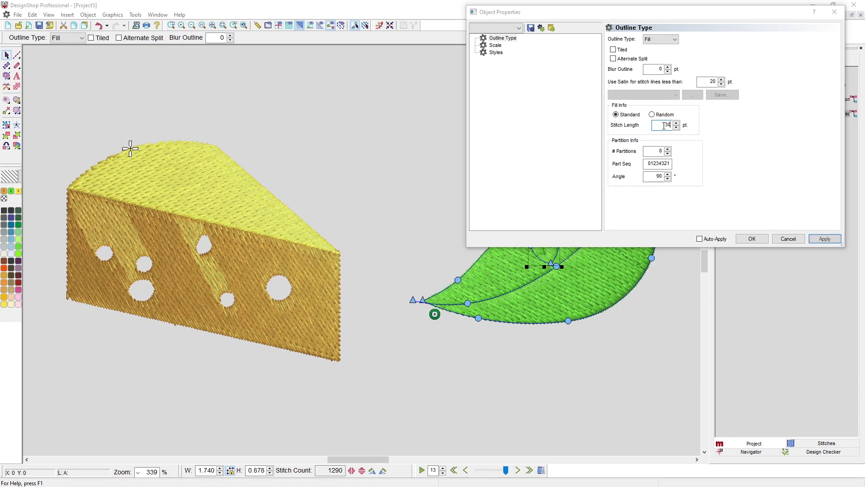
pyautogui.click(753, 239)
pyautogui.click(548, 401)
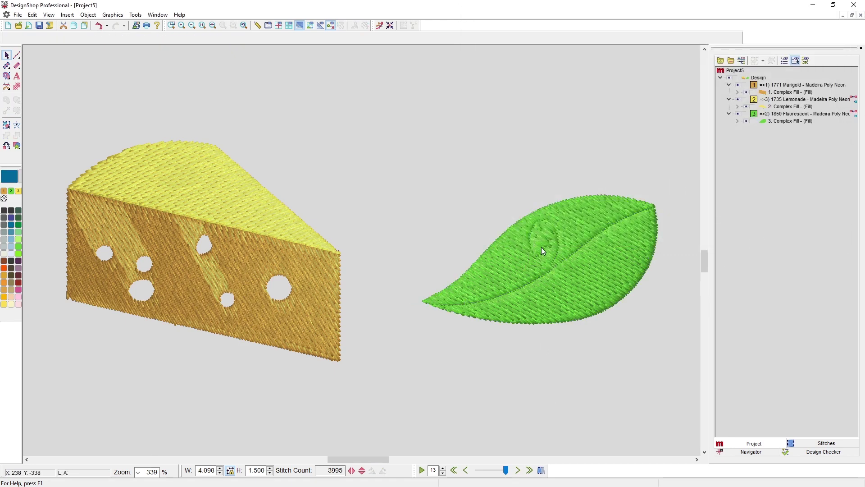
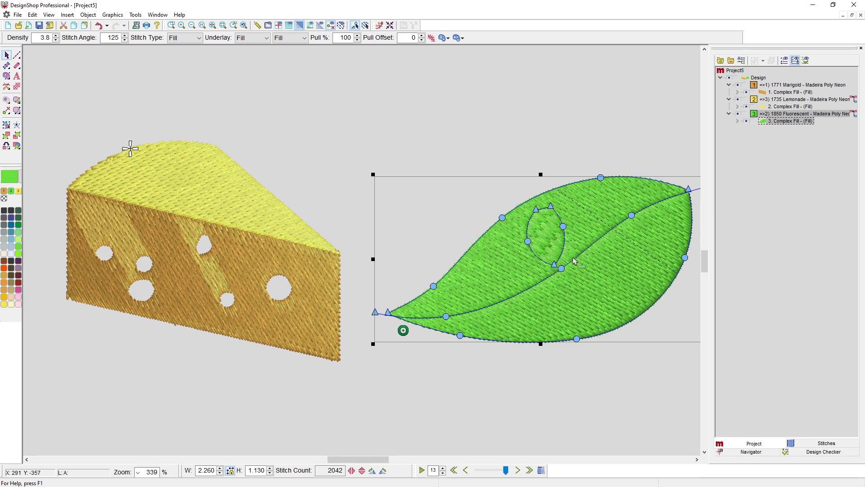
# Realign the leaf's direction line from the lower edge near the stem tip to the opposite tip, for a stitch angle of about 59.
pyautogui.click(586, 412)
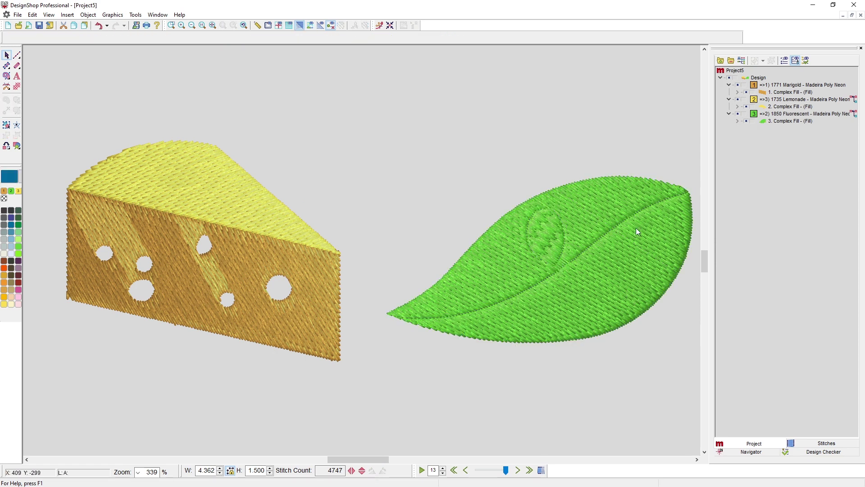
pyautogui.click(622, 243)
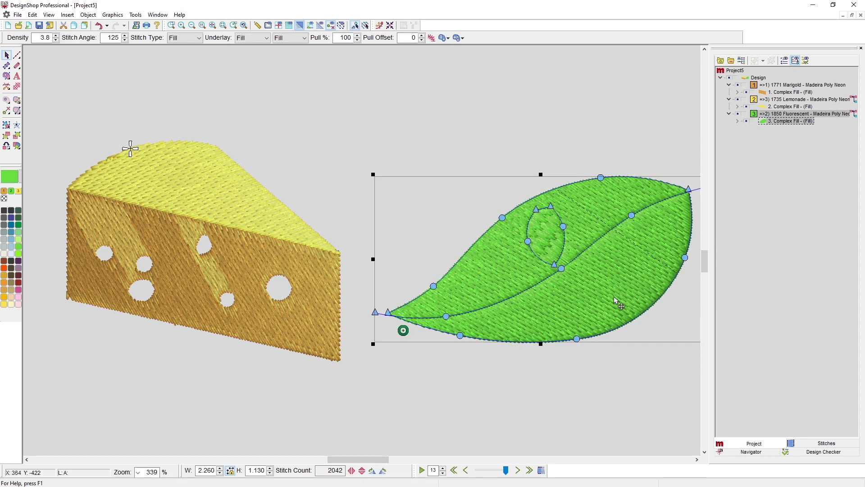
pyautogui.click(16, 111)
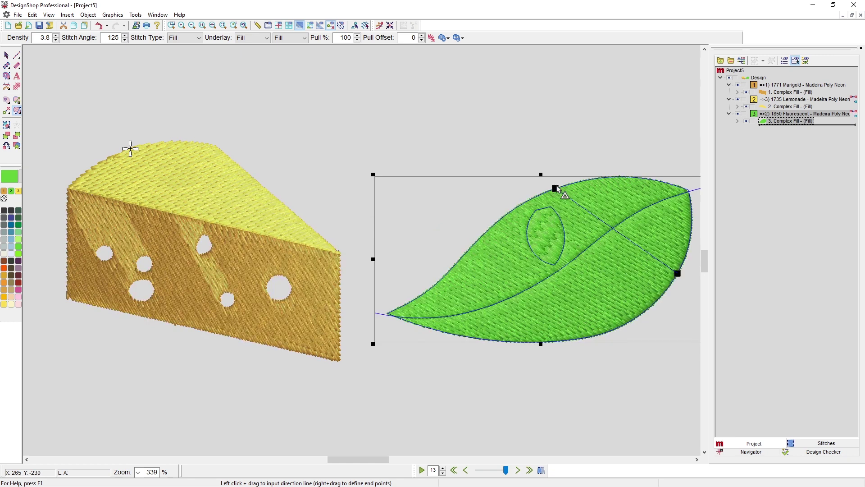
pyautogui.moveTo(555, 189); pyautogui.dragTo(445, 332)
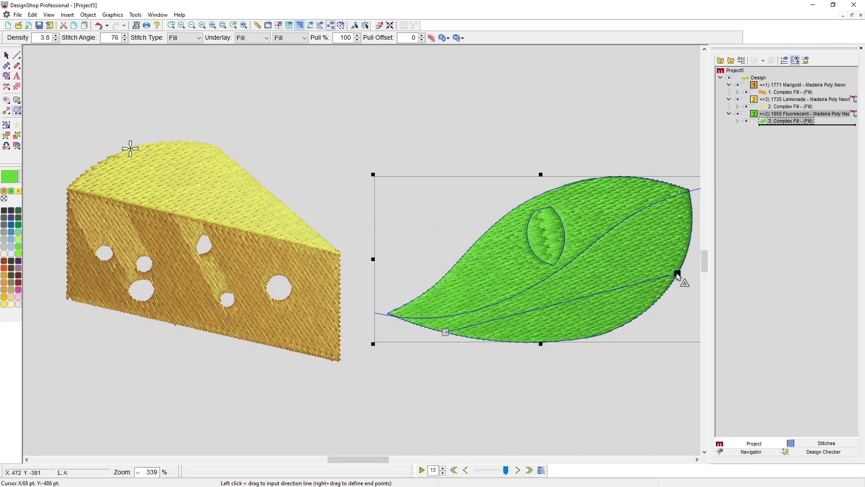
pyautogui.moveTo(678, 275); pyautogui.dragTo(685, 189)
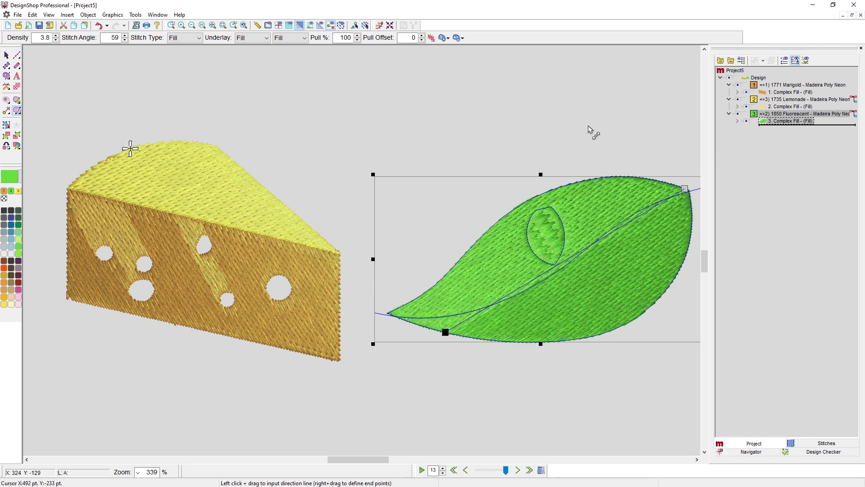
pyautogui.click(6, 56)
pyautogui.click(324, 101)
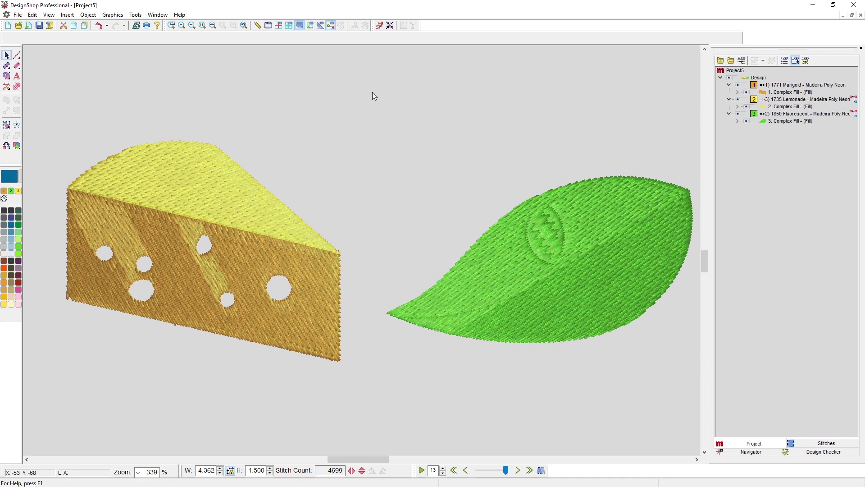
# Move the leaf's entry point above its upper edge and its exit point just below the lower-right edge, and deselect the leaf.
pyautogui.click(554, 317)
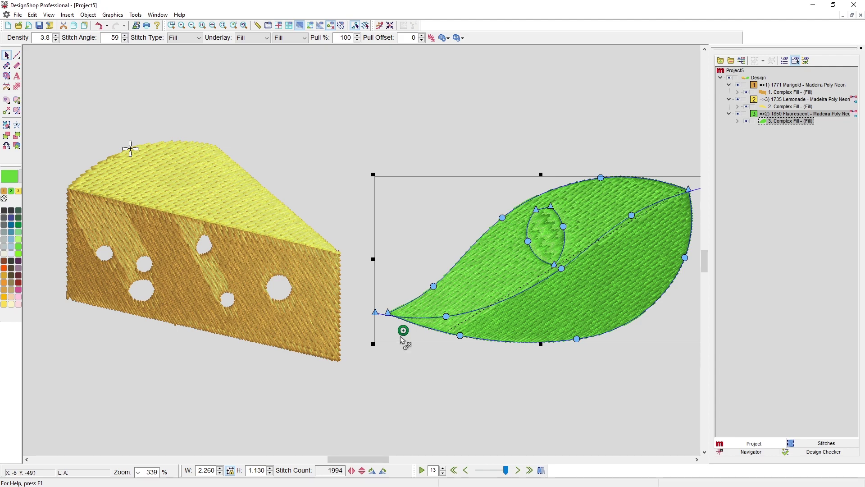
pyautogui.moveTo(403, 330)
pyautogui.mouseDown()
pyautogui.moveTo(487, 199)
pyautogui.moveTo(528, 168)
pyautogui.mouseUp()
pyautogui.scroll(-3, 554, 245)
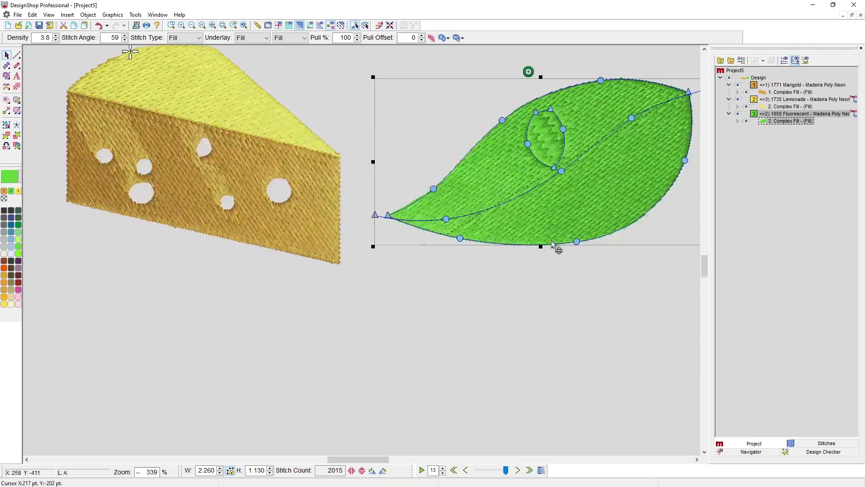
pyautogui.scroll(3, 544, 232)
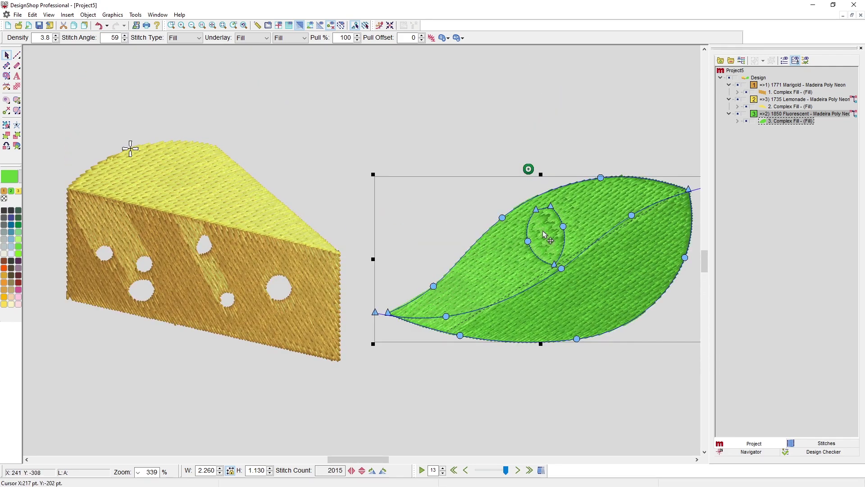
pyautogui.hscroll(7, 544, 234)
pyautogui.moveTo(477, 162)
pyautogui.mouseDown()
pyautogui.moveTo(387, 330)
pyautogui.moveTo(394, 334)
pyautogui.mouseUp()
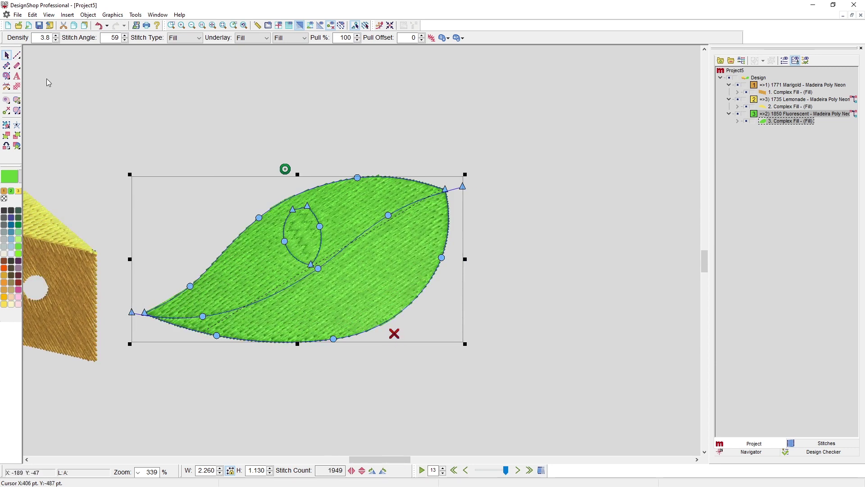
pyautogui.click(102, 102)
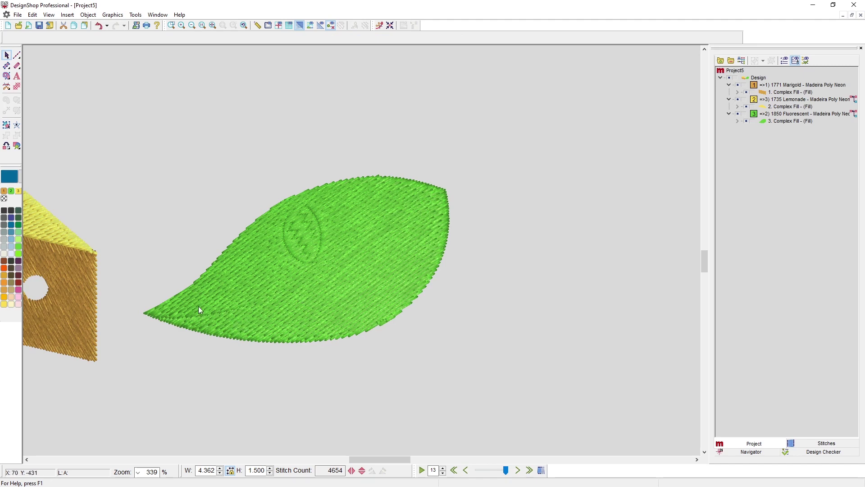
# Delete the oval fill line from the upper half of the leaf.
pyautogui.click(284, 308)
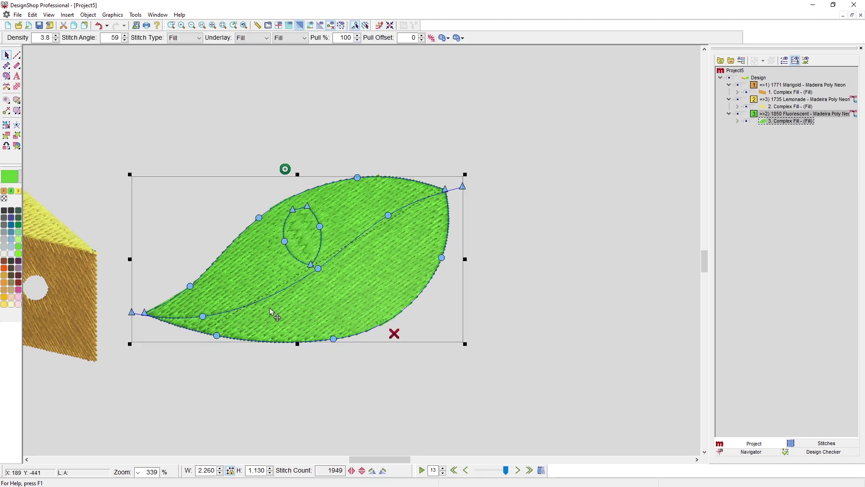
pyautogui.click(256, 366)
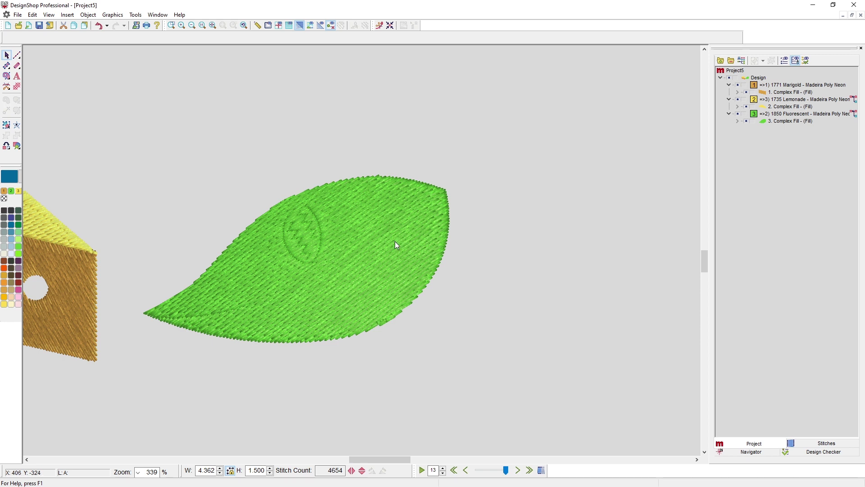
pyautogui.click(345, 278)
pyautogui.click(311, 242)
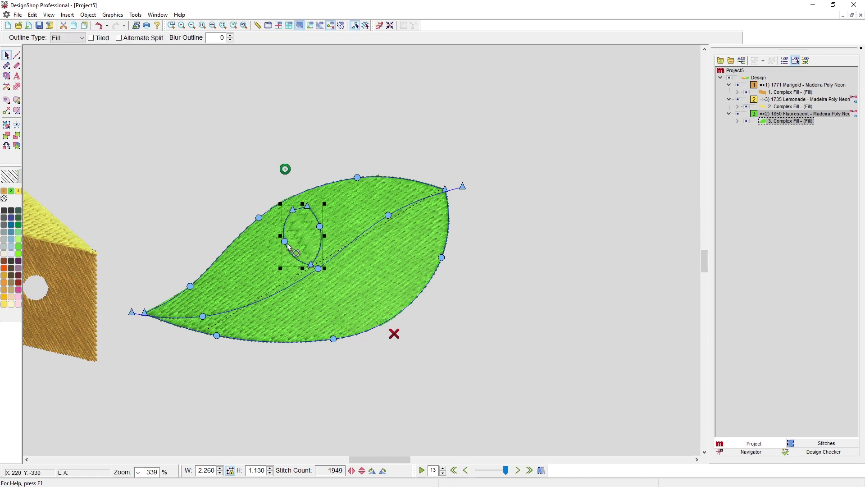
pyautogui.press('Delete')
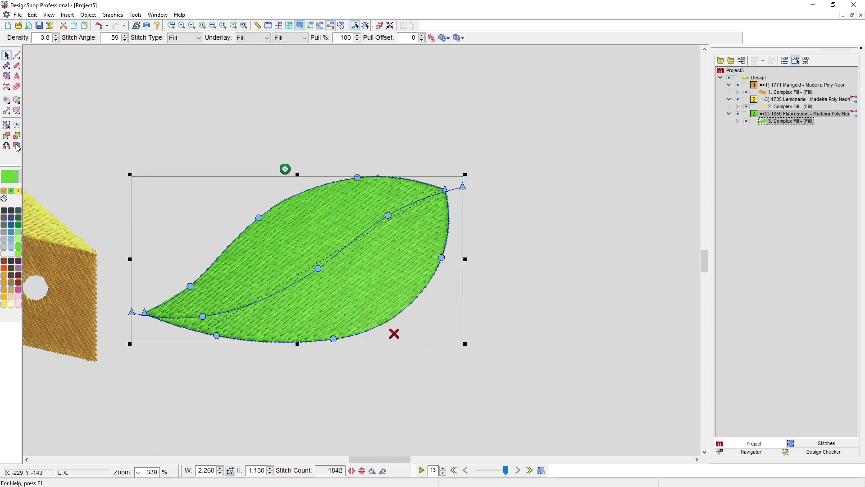
# Shorten the leaf's direction line to cross the narrow stem end and add a second direction line across the opposite tip.
pyautogui.click(17, 111)
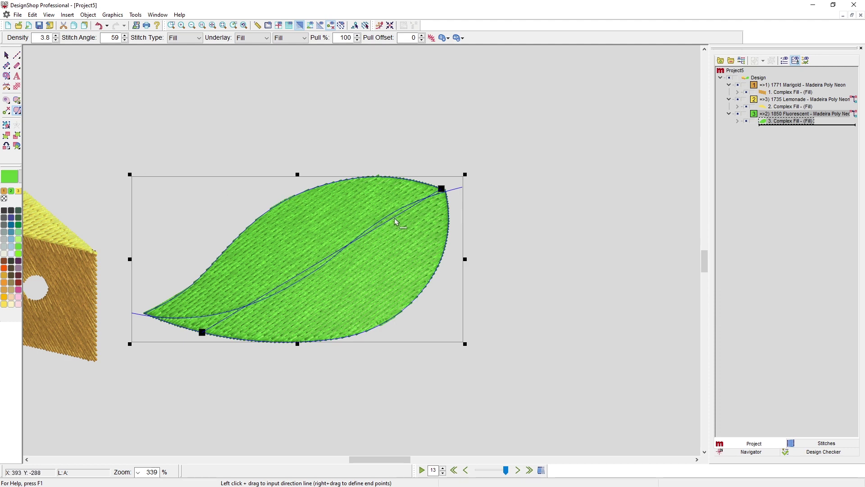
pyautogui.moveTo(442, 190); pyautogui.dragTo(190, 291)
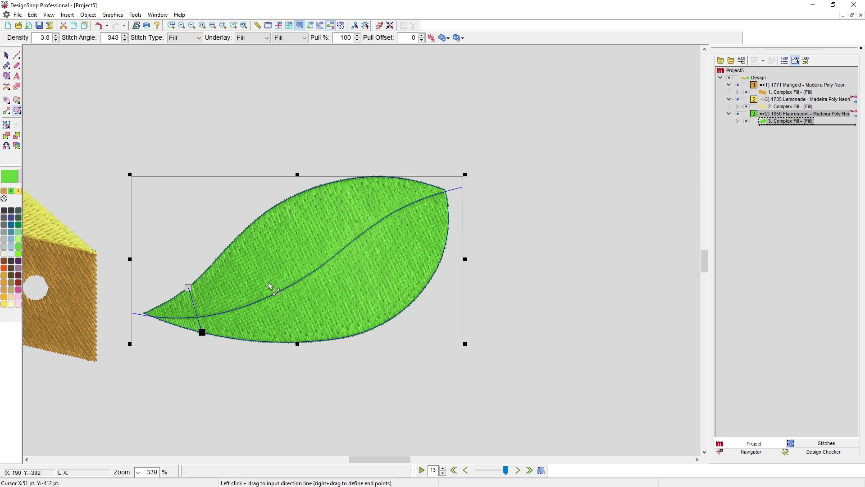
pyautogui.moveTo(405, 154); pyautogui.dragTo(459, 237)
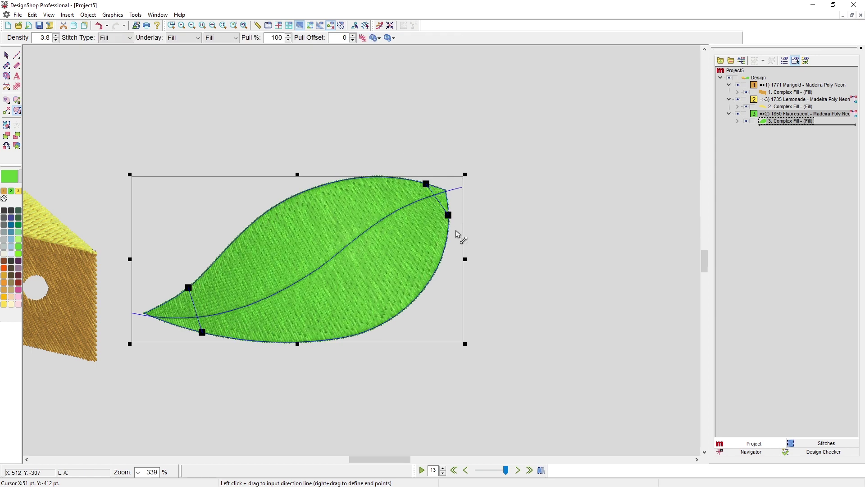
# Extend the direction line at the leaf's far tip beyond both edges and bow both direction lines toward the stem end.
pyautogui.click(438, 205)
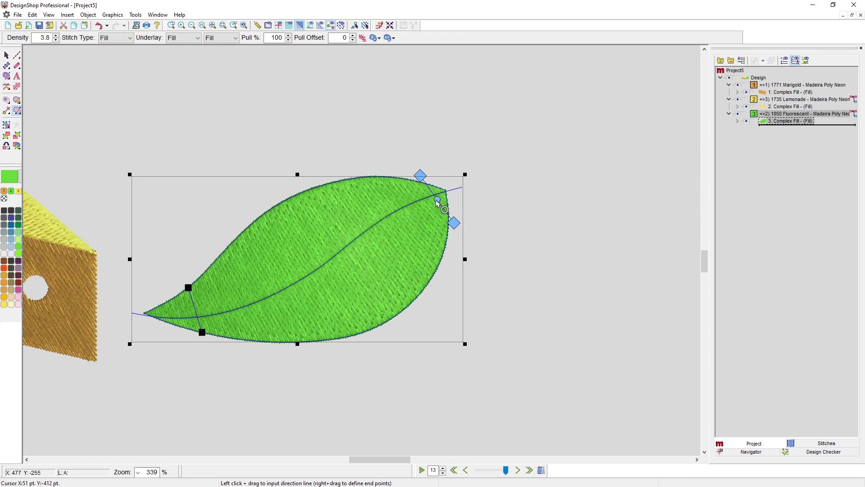
pyautogui.moveTo(438, 204); pyautogui.dragTo(483, 266)
pyautogui.moveTo(421, 177); pyautogui.dragTo(401, 132)
pyautogui.moveTo(432, 207)
pyautogui.mouseDown()
pyautogui.moveTo(418, 221)
pyautogui.moveTo(420, 207)
pyautogui.mouseUp()
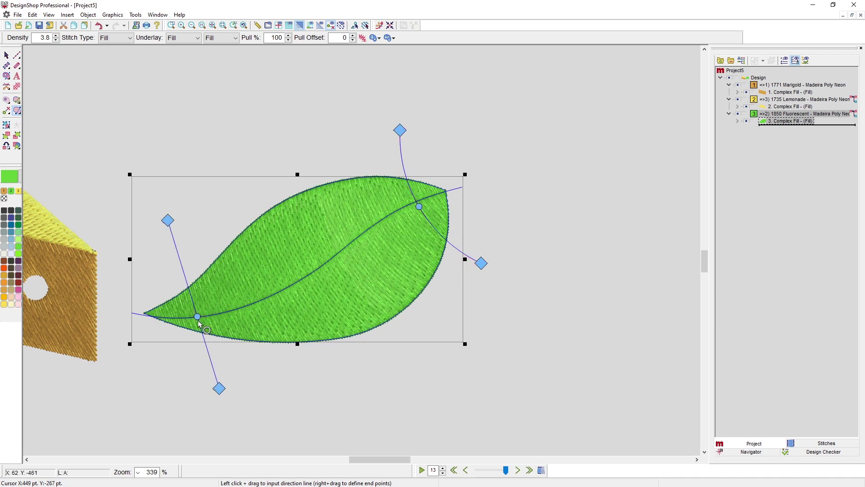
pyautogui.moveTo(198, 317)
pyautogui.mouseDown()
pyautogui.moveTo(190, 332)
pyautogui.moveTo(184, 326)
pyautogui.mouseUp()
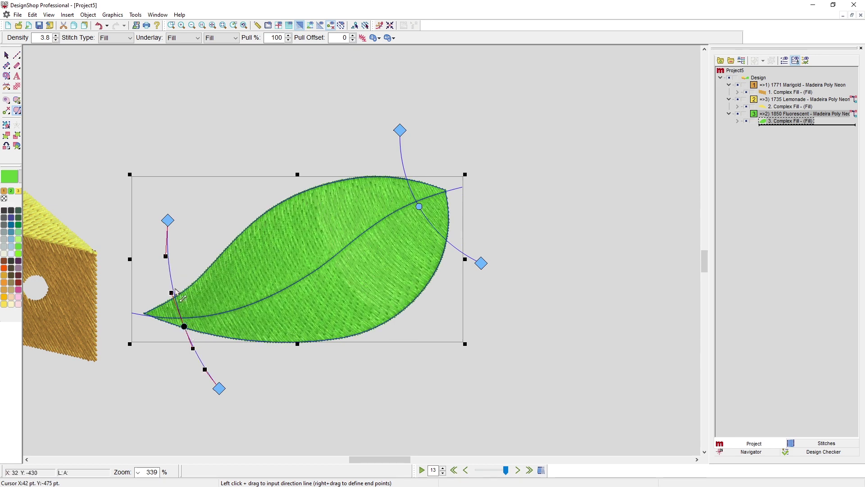
pyautogui.click(7, 55)
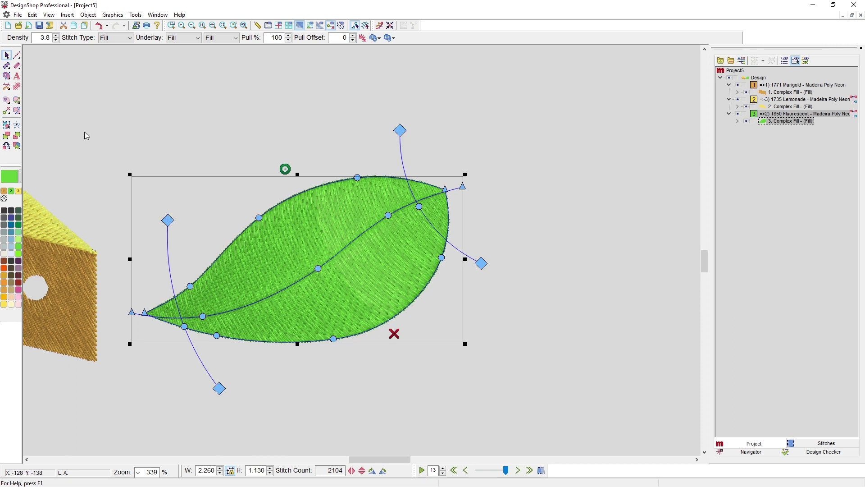
# Insert a third, curved direction line across the middle of the leaf, extending past its upper and lower edges, and deselect the leaf.
pyautogui.click(17, 112)
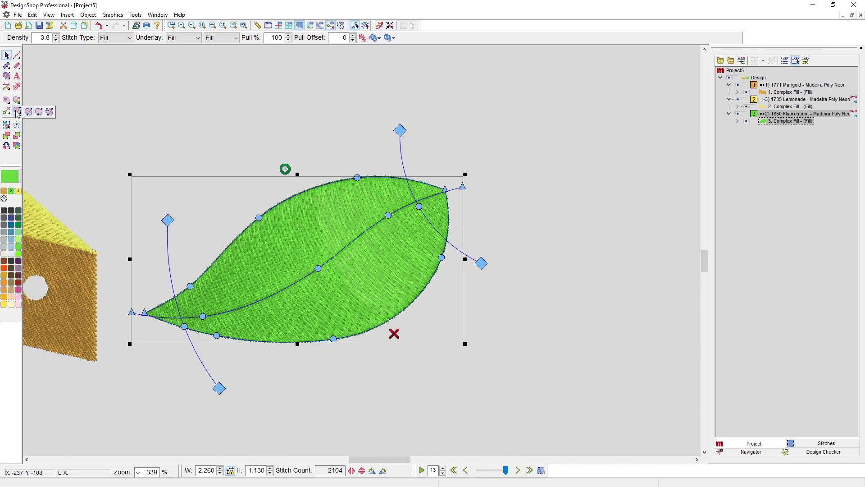
pyautogui.click(40, 113)
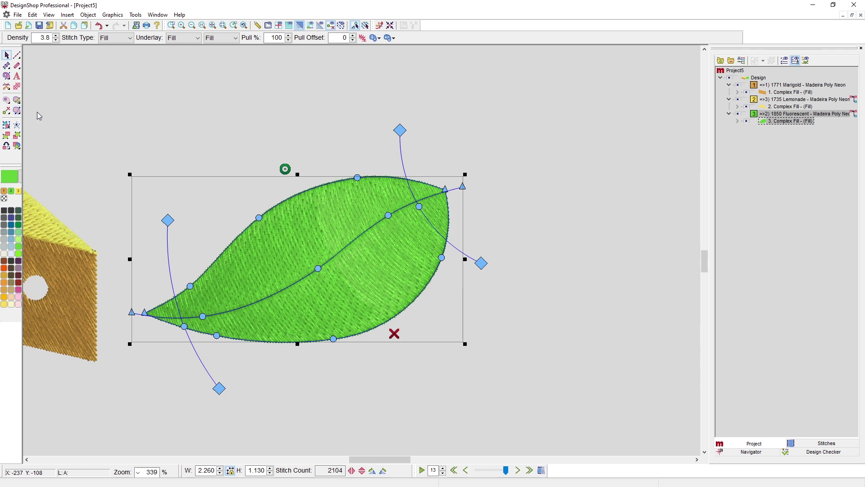
pyautogui.click(257, 151)
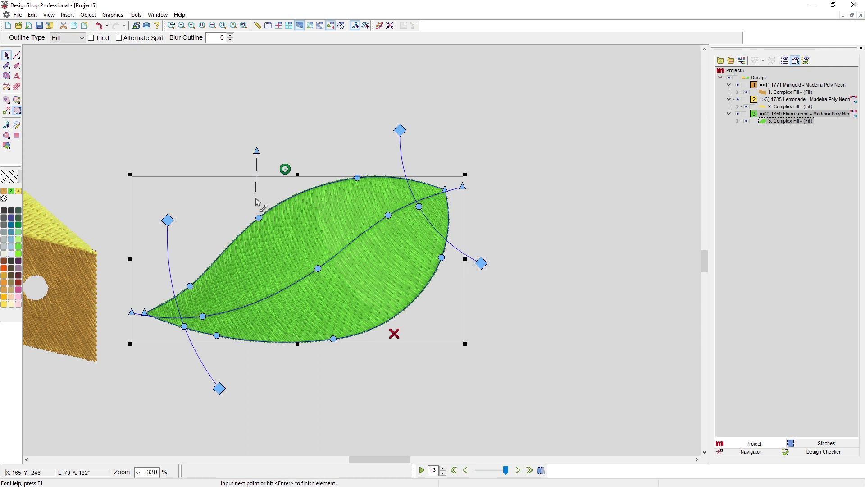
pyautogui.click(281, 257)
pyautogui.click(378, 367)
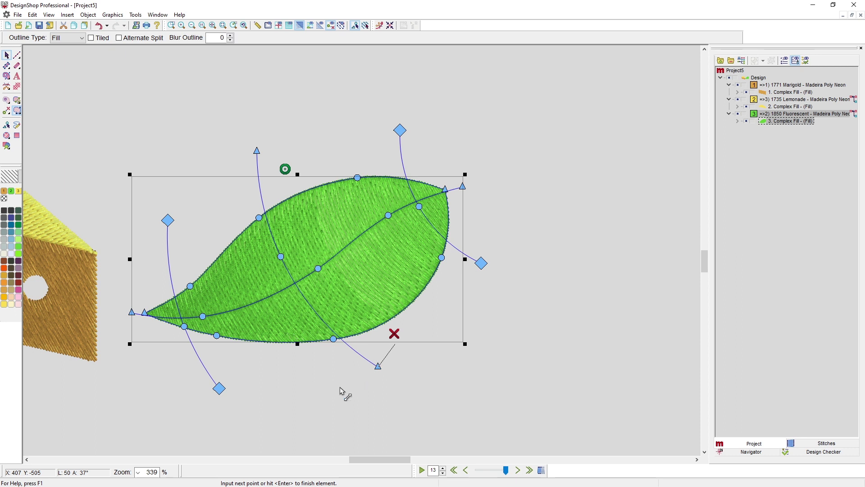
pyautogui.press('Return')
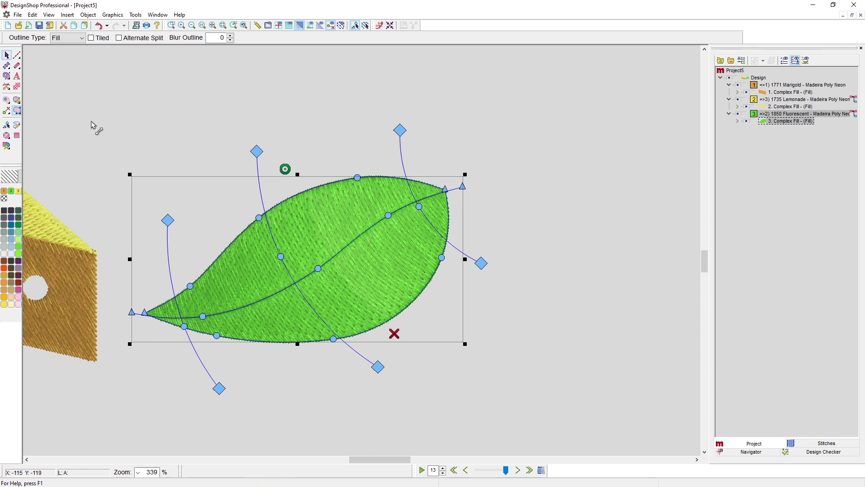
pyautogui.press('Escape')
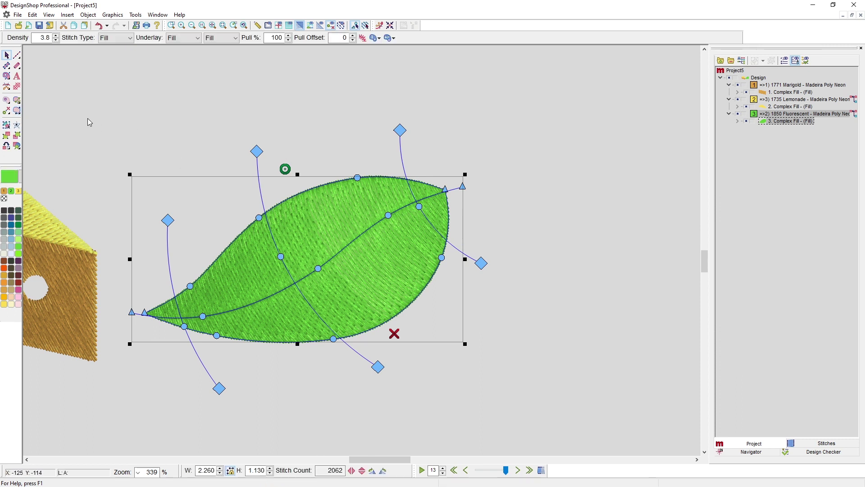
pyautogui.click(132, 142)
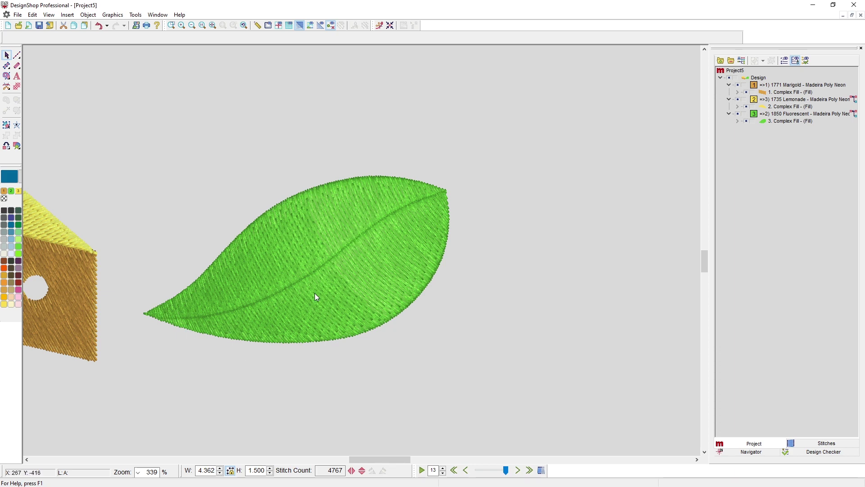
# Switch to the Project1 window with the LEARN lettering.
pyautogui.hscroll(-5, 310, 304)
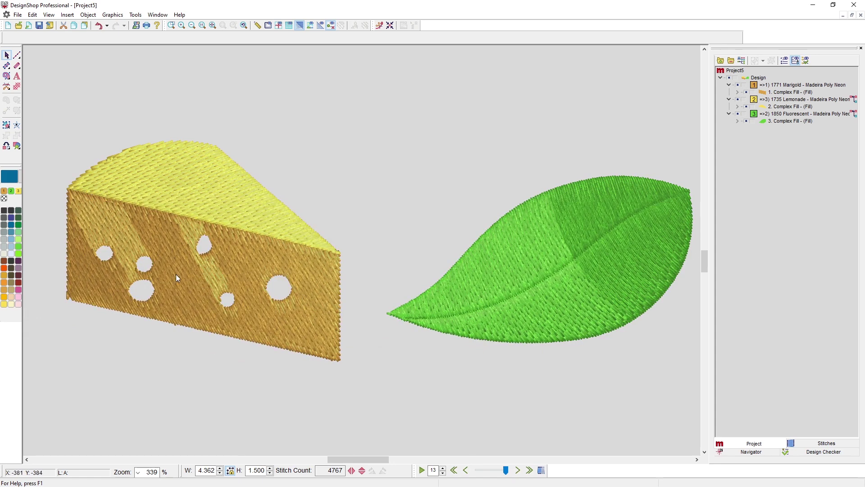
pyautogui.click(157, 14)
pyautogui.click(178, 91)
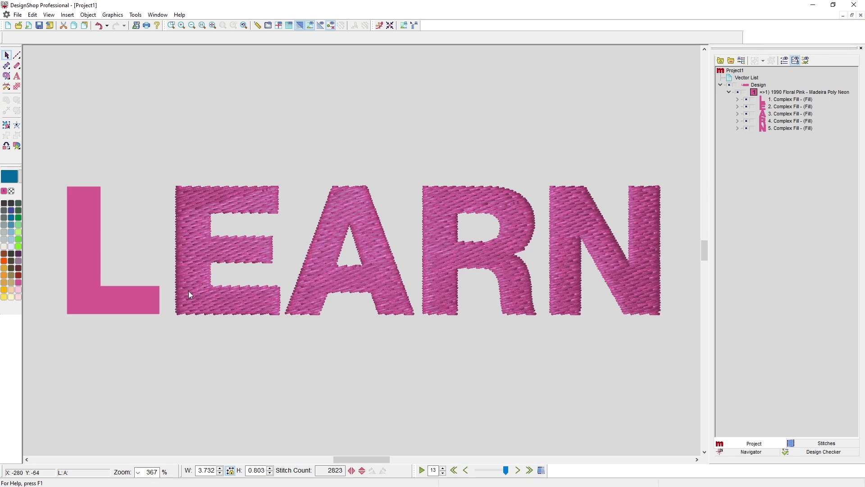
# Give the letter L an entry point at its upper-left corner, an exit point at its lower-right corner and a diagonal direction line across its bend.
pyautogui.click(132, 300)
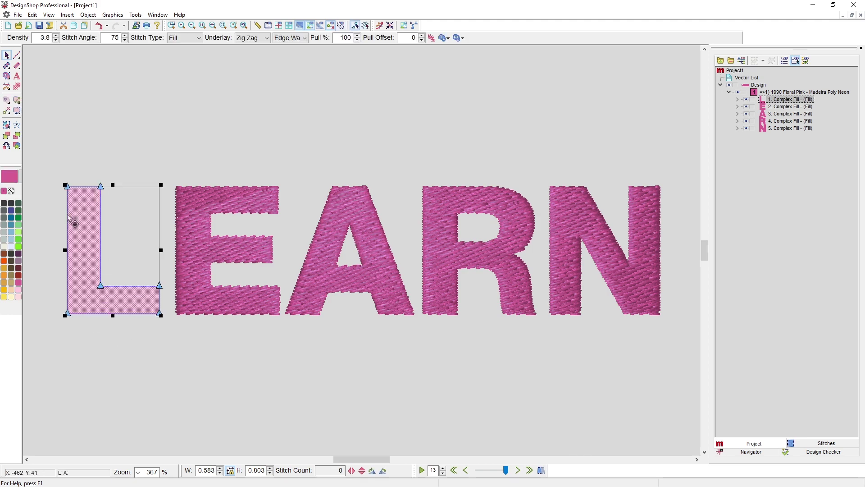
pyautogui.click(8, 113)
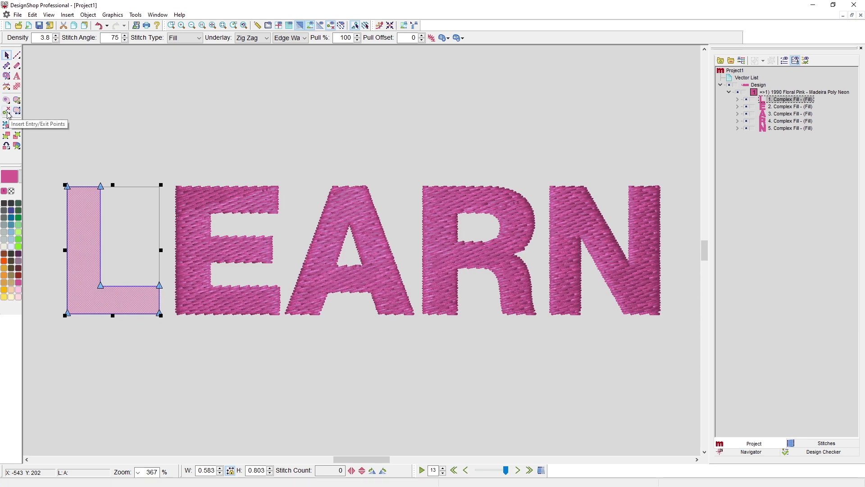
pyautogui.click(66, 185)
pyautogui.click(164, 321)
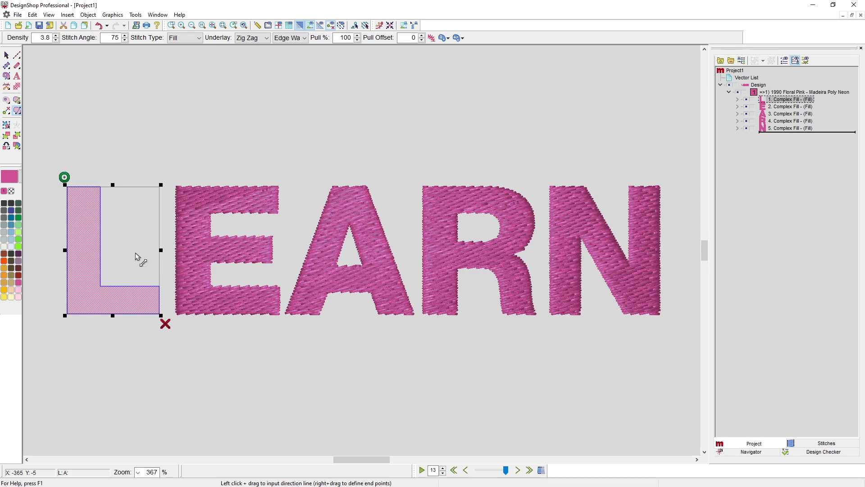
pyautogui.moveTo(134, 253); pyautogui.dragTo(93, 296)
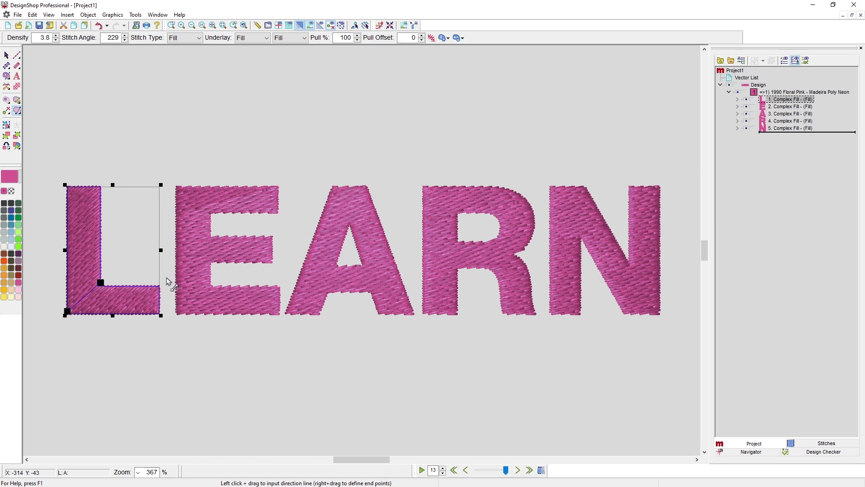
# Insert direction lines on the letter L: horizontal across the stem's middle and top, vertical across the foot's middle and outer end.
pyautogui.moveTo(129, 270); pyautogui.dragTo(125, 356)
pyautogui.moveTo(115, 250); pyautogui.dragTo(67, 250)
pyautogui.moveTo(105, 180); pyautogui.dragTo(55, 186)
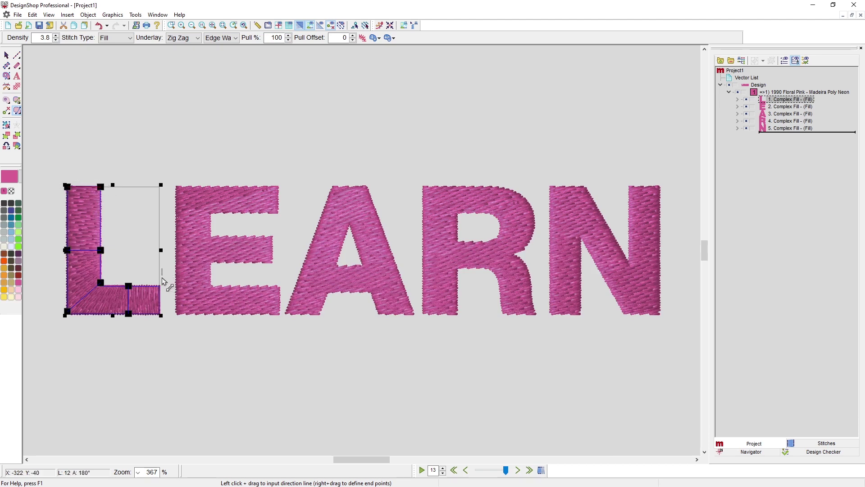
pyautogui.moveTo(167, 286); pyautogui.dragTo(167, 345)
pyautogui.press('Escape')
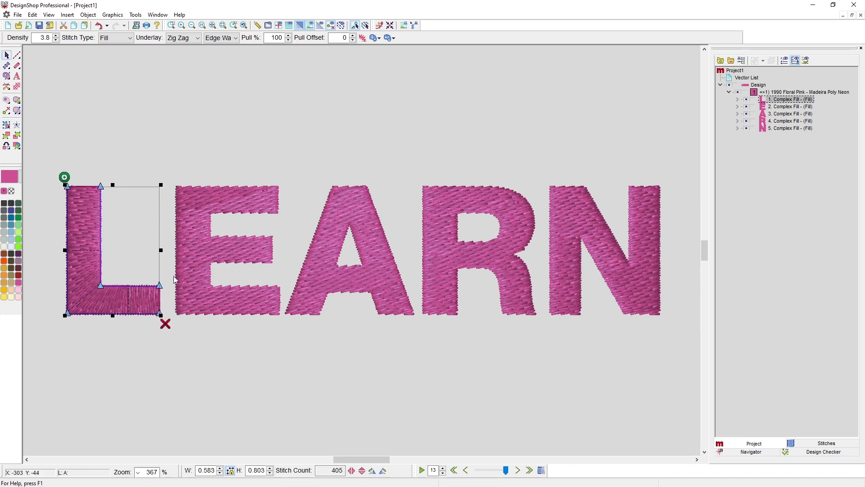
# Change the letter L's stitch type to Satin and deselect the letter.
pyautogui.click(120, 38)
pyautogui.click(115, 46)
pyautogui.click(128, 124)
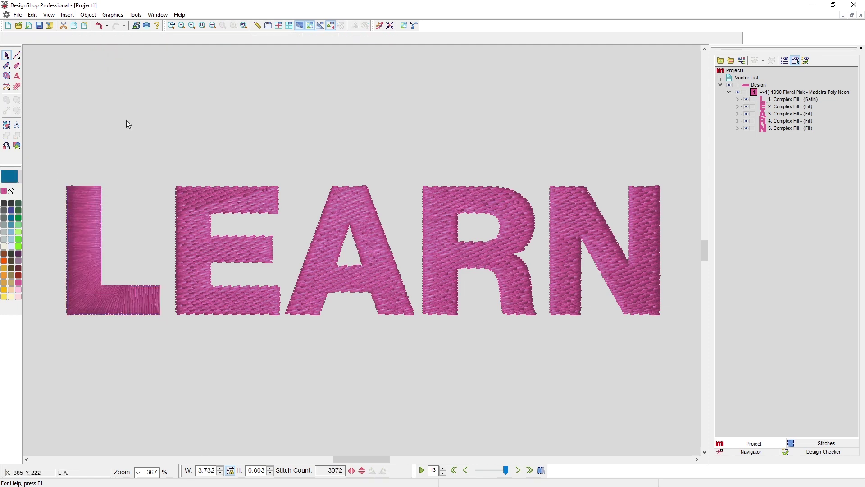
# Insert a vertical splice line on the letter E where its middle arm joins the stem.
pyautogui.click(234, 304)
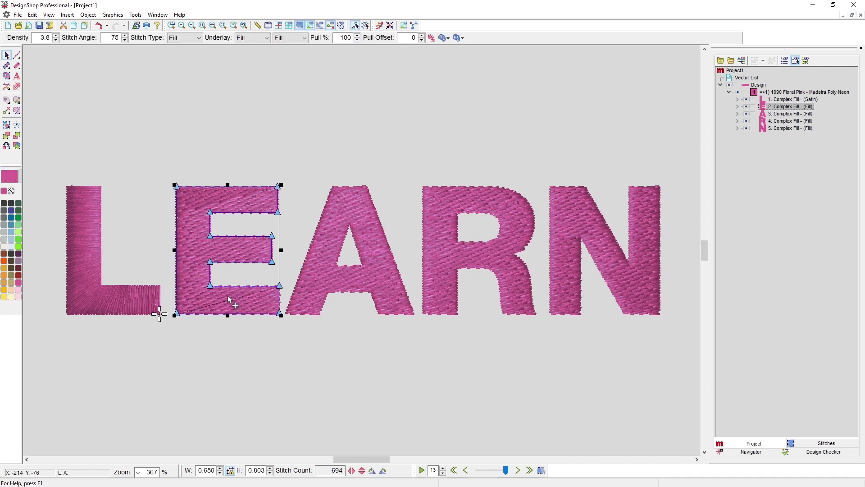
pyautogui.click(17, 101)
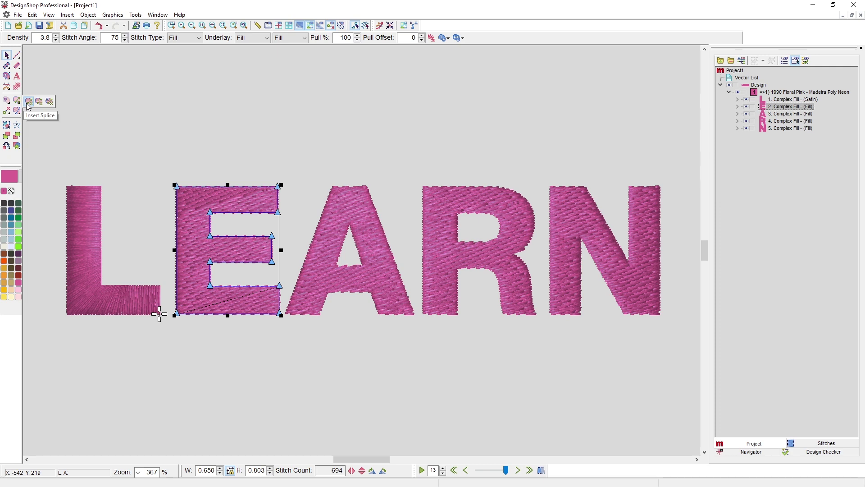
pyautogui.click(50, 102)
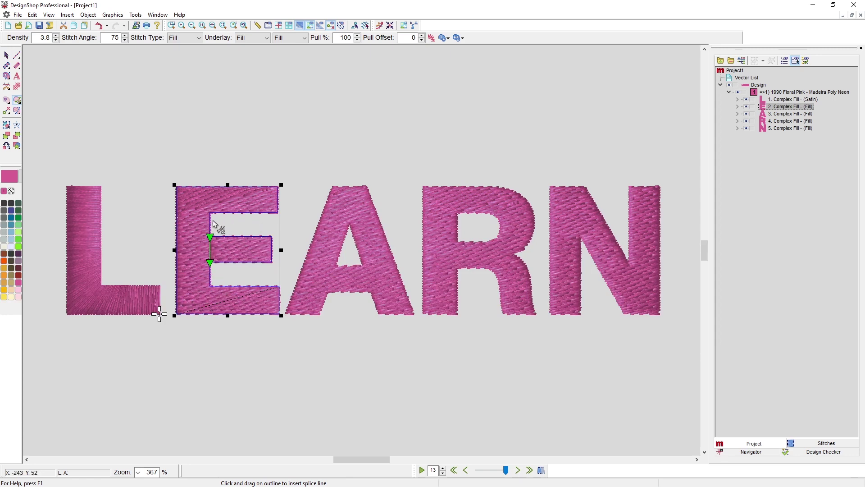
# Angle the E's direction line across its lower bend to the inner corner and add a vertical direction line through all three arms.
pyautogui.click(19, 113)
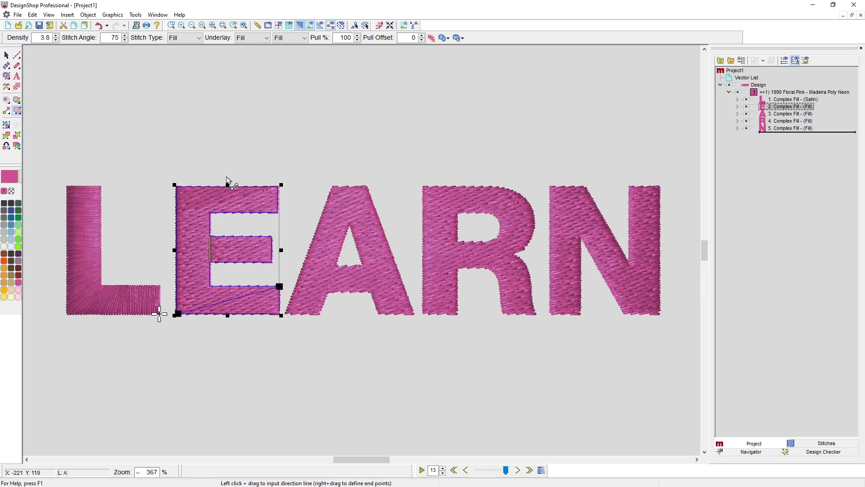
pyautogui.moveTo(280, 287); pyautogui.dragTo(210, 289)
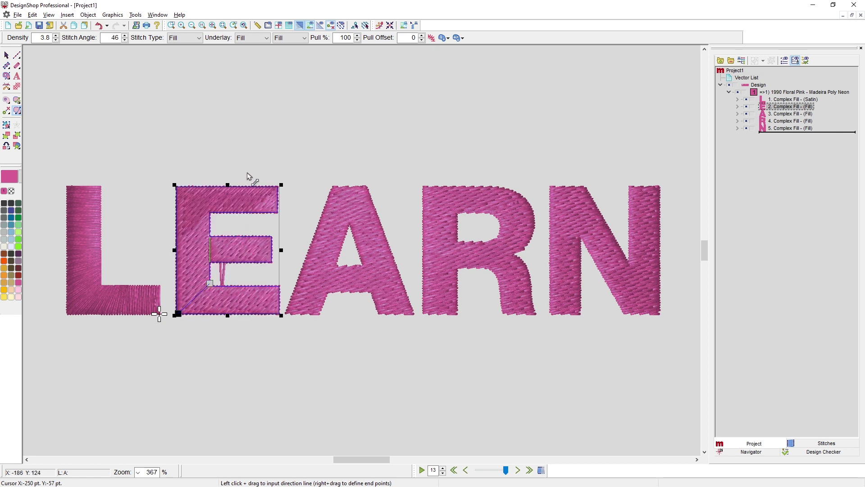
pyautogui.moveTo(249, 178); pyautogui.dragTo(247, 373)
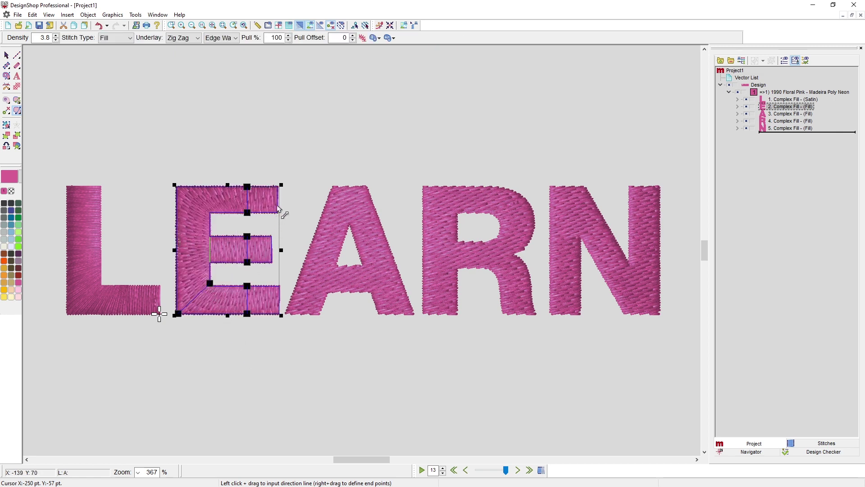
# Change the letter E's stitch type to Satin and deselect the letter.
pyautogui.click(6, 56)
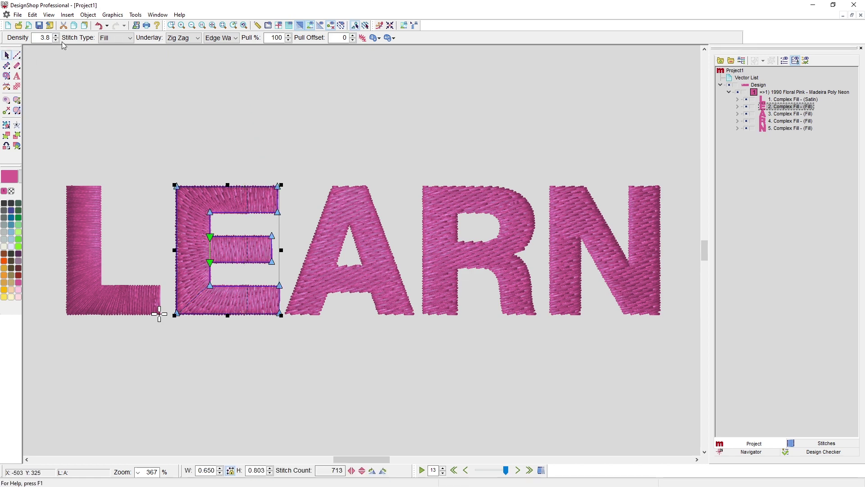
pyautogui.click(105, 39)
pyautogui.click(110, 48)
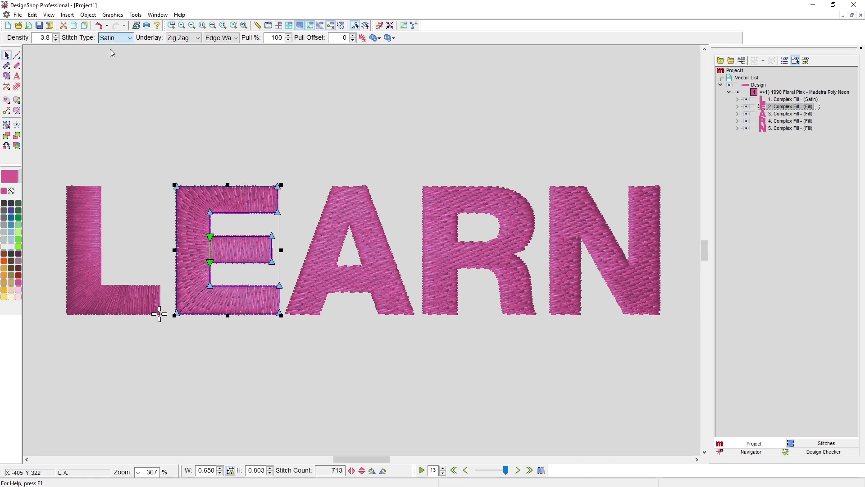
pyautogui.click(165, 99)
# Insert splice lines on the letter A at both ends of its crossbar, from the triangular hole down to the inner leg corners.
pyautogui.click(390, 282)
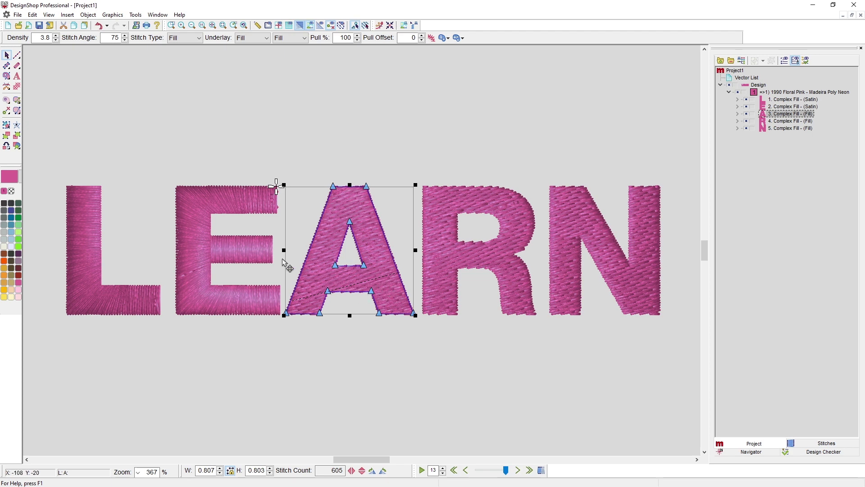
pyautogui.click(17, 99)
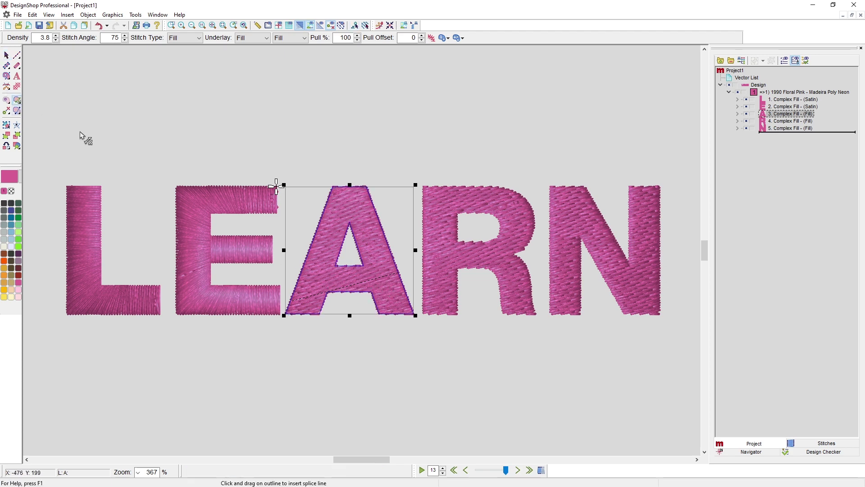
pyautogui.moveTo(363, 266); pyautogui.dragTo(371, 293)
pyautogui.moveTo(336, 266); pyautogui.dragTo(331, 292)
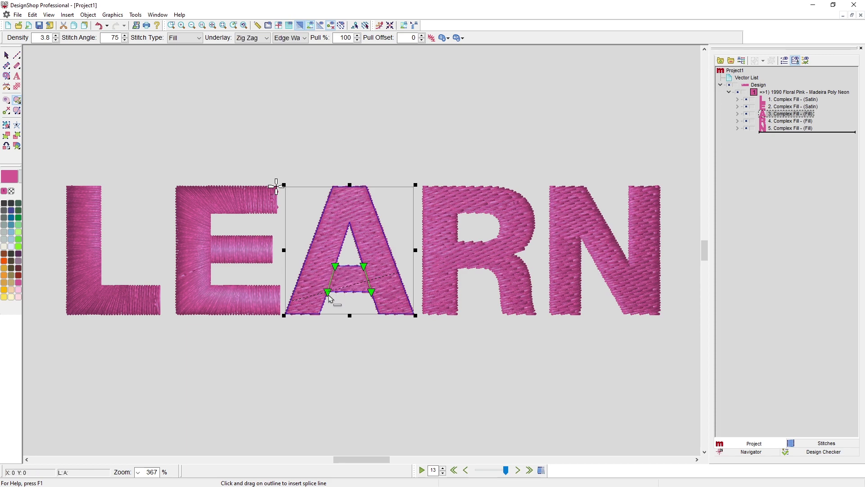
# Give the letter A near-horizontal direction lines across both feet and below its peak, and a vertical one through the crossbar.
pyautogui.click(16, 110)
pyautogui.moveTo(291, 301); pyautogui.dragTo(398, 275)
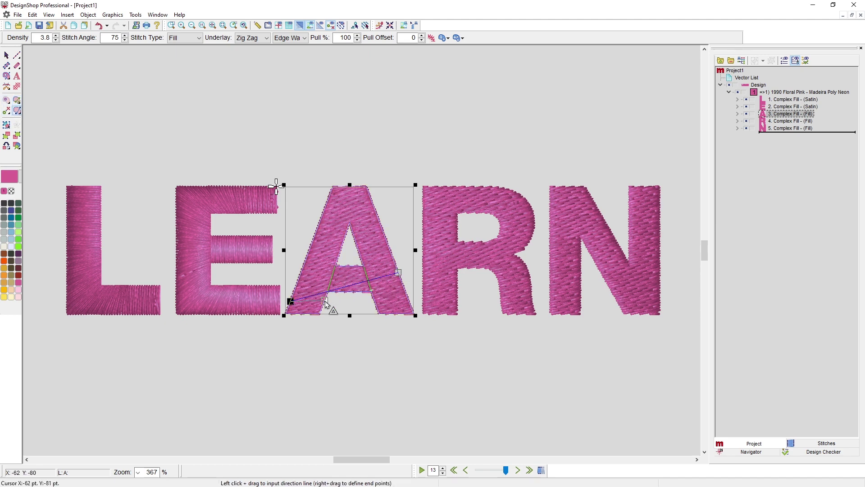
pyautogui.moveTo(326, 303); pyautogui.dragTo(412, 299)
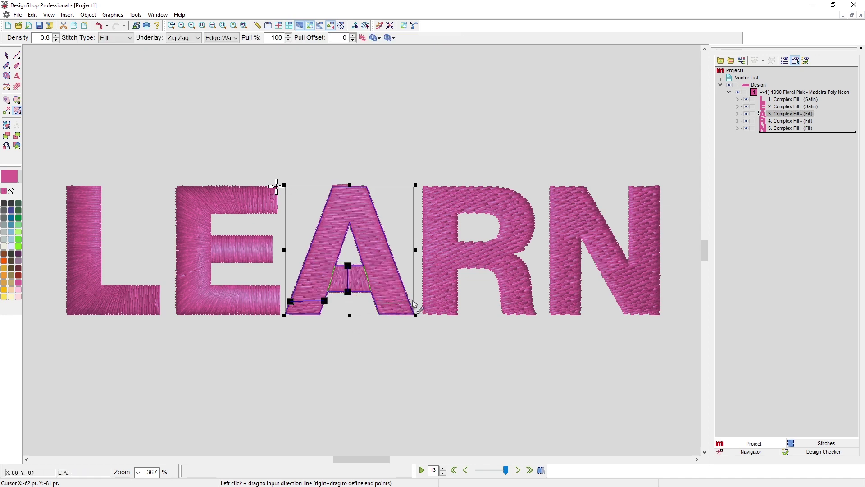
pyautogui.moveTo(321, 206); pyautogui.dragTo(375, 212)
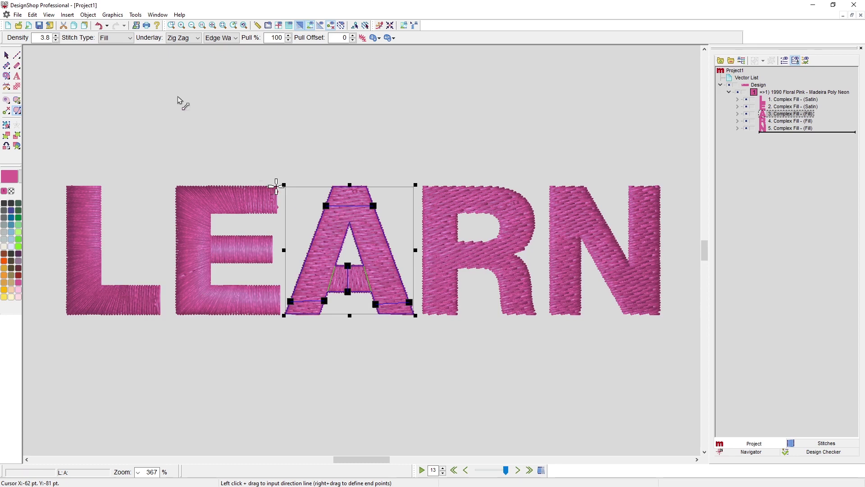
# Change the letter A's stitch type to Satin and return to the selection tool.
pyautogui.click(115, 38)
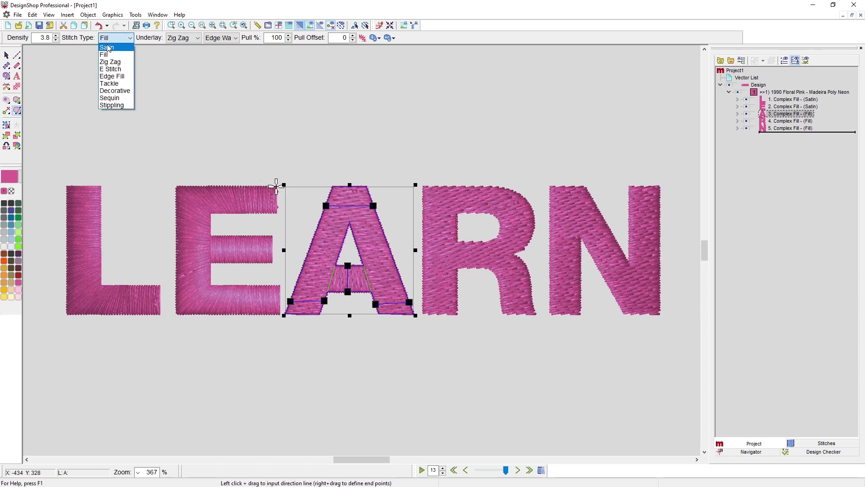
pyautogui.click(110, 54)
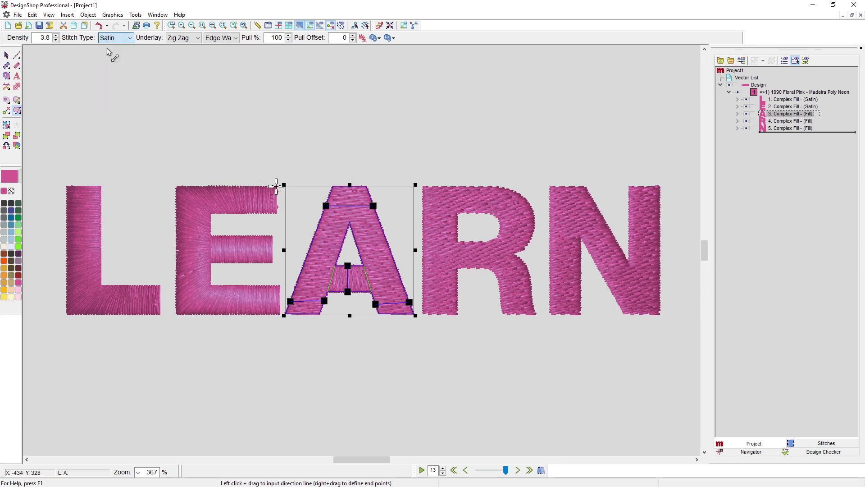
pyautogui.click(6, 55)
# Insert a straight vertical splice line on the letter R from its hole's lower-left corner to the inner corner beneath it.
pyautogui.click(441, 210)
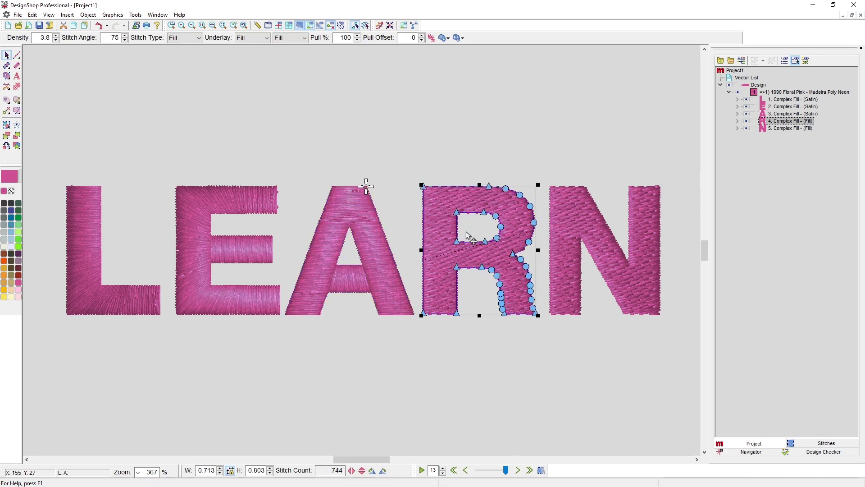
pyautogui.hscroll(2, 508, 284)
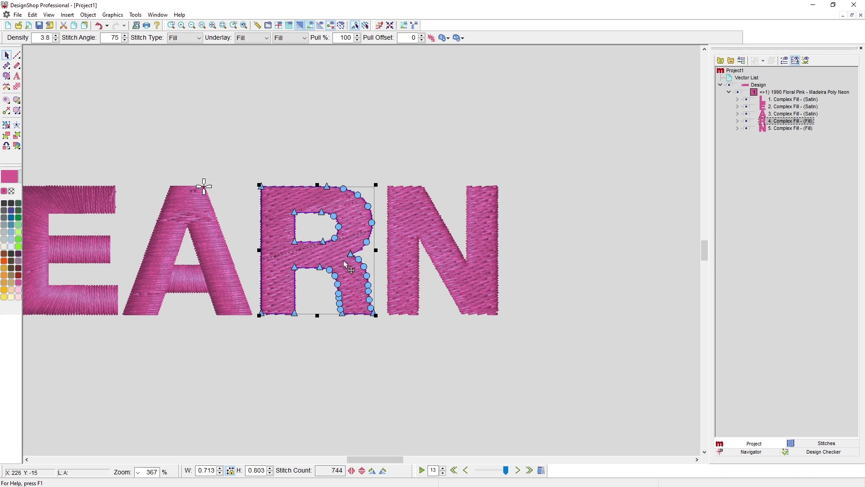
pyautogui.scroll(1, 344, 255)
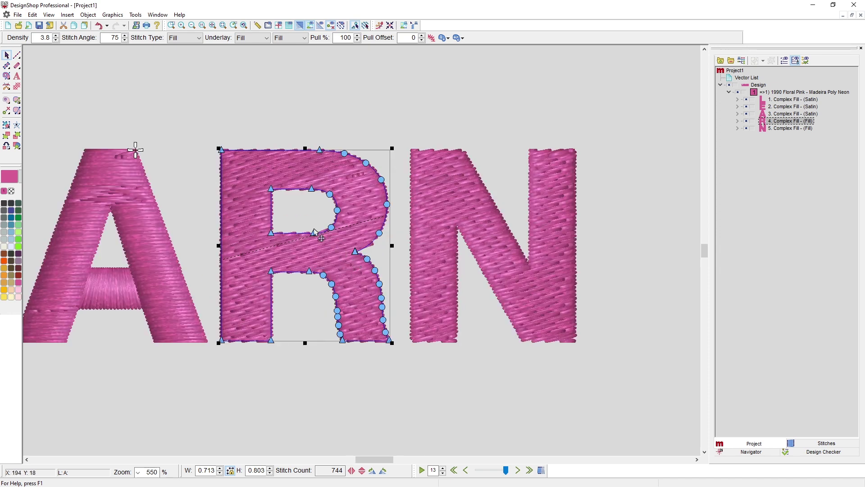
pyautogui.click(17, 100)
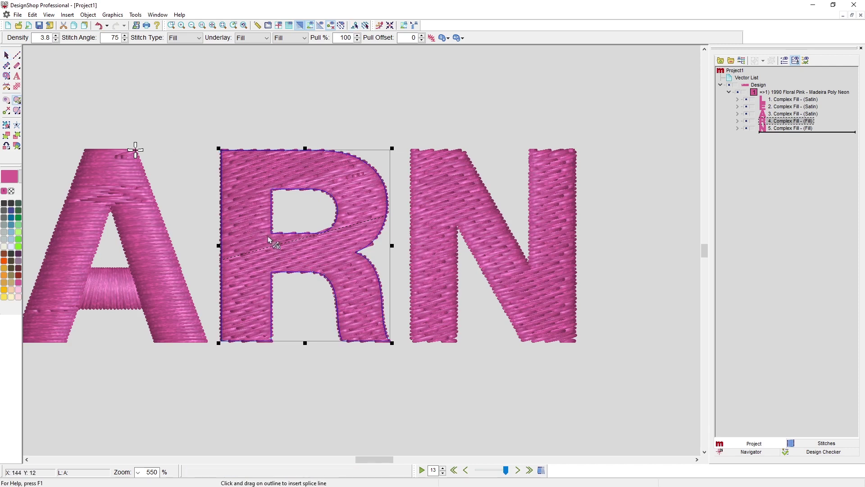
pyautogui.moveTo(272, 234); pyautogui.dragTo(273, 274)
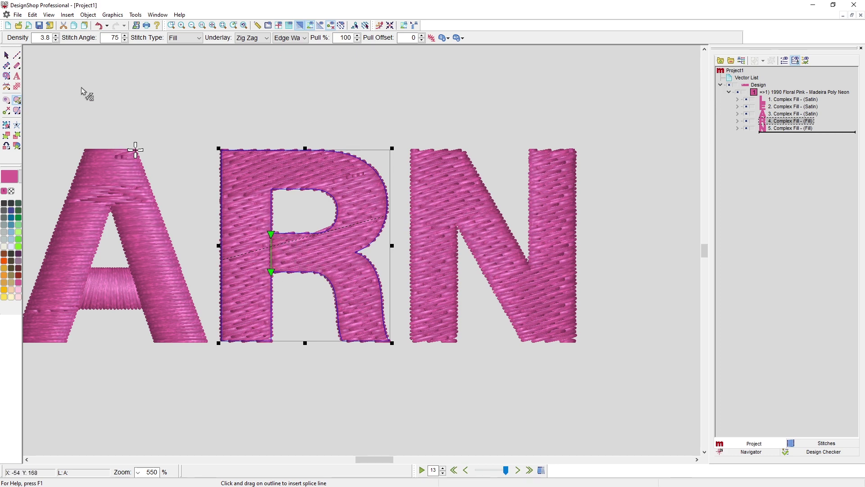
# Insert a curved splice line on the R from the outer notch between bowl and leg to the lower edge of its hole.
pyautogui.click(17, 100)
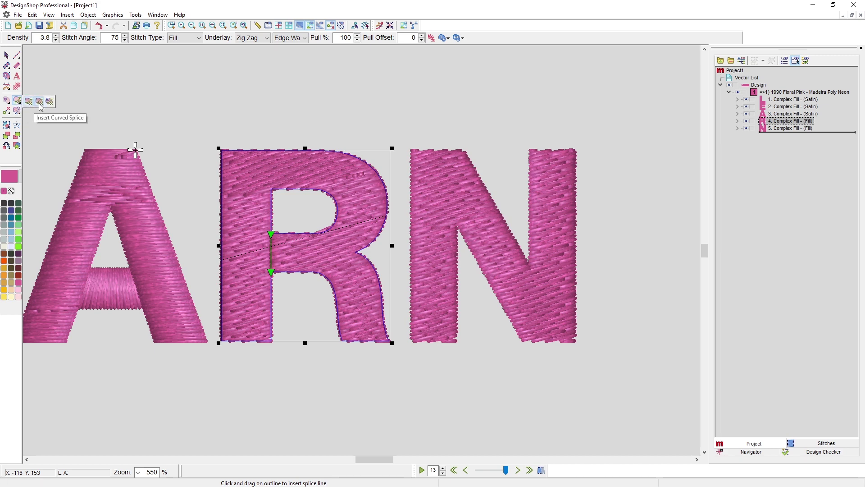
pyautogui.click(40, 104)
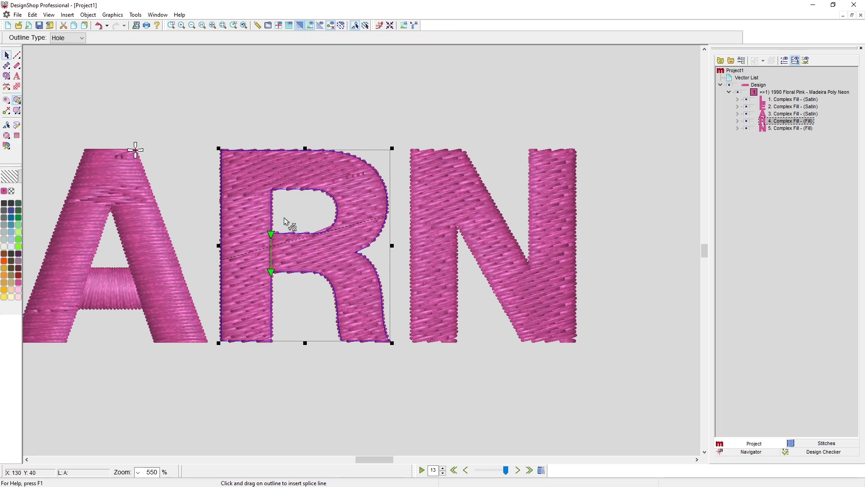
pyautogui.click(359, 255)
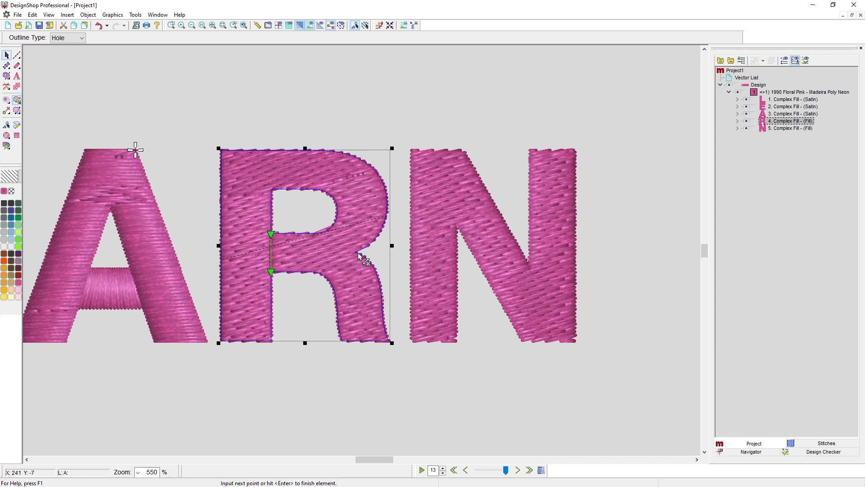
pyautogui.click(308, 232)
pyautogui.press('Return')
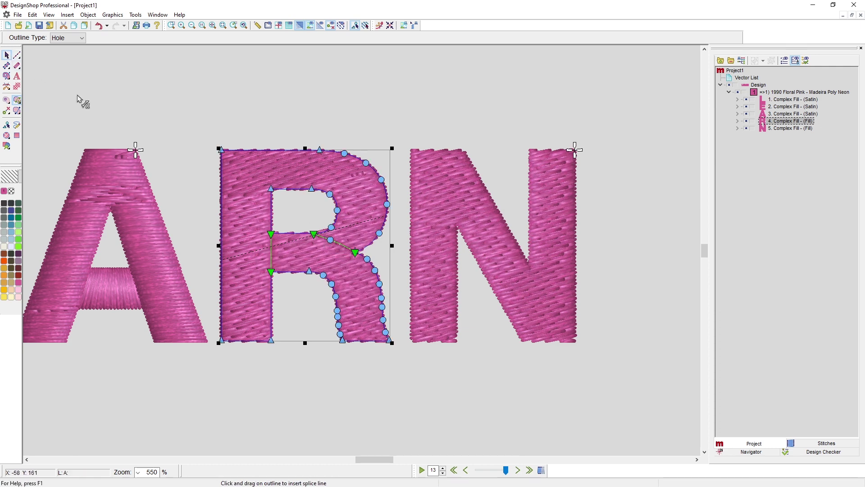
pyautogui.press('Escape')
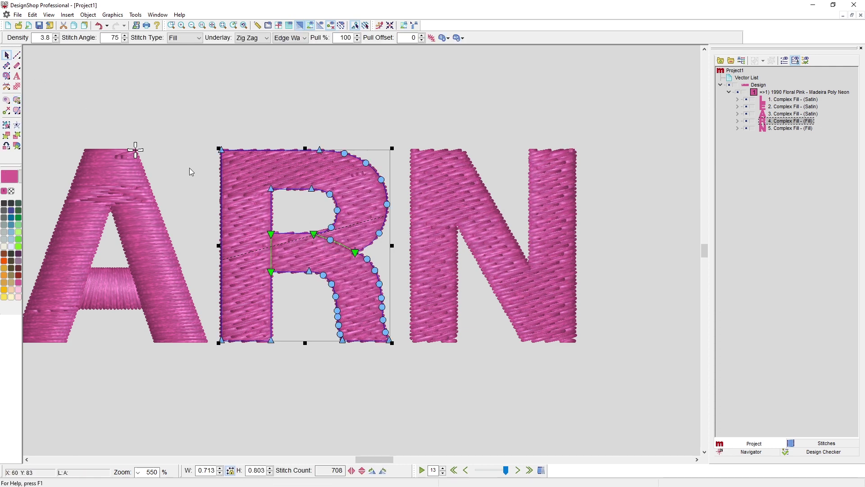
# Move the middle point of the R's curved splice line to smooth the curve between the hole and the outer notch.
pyautogui.click(332, 244)
pyautogui.moveTo(332, 244); pyautogui.dragTo(343, 242)
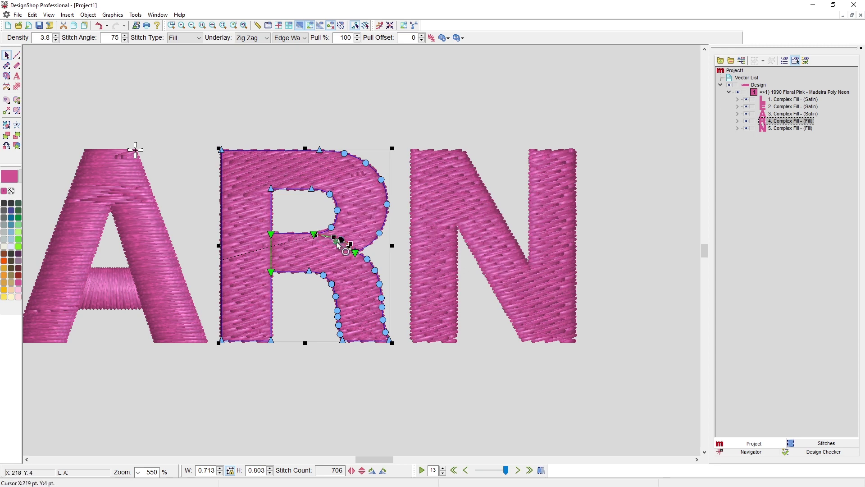
pyautogui.moveTo(339, 246); pyautogui.dragTo(335, 248)
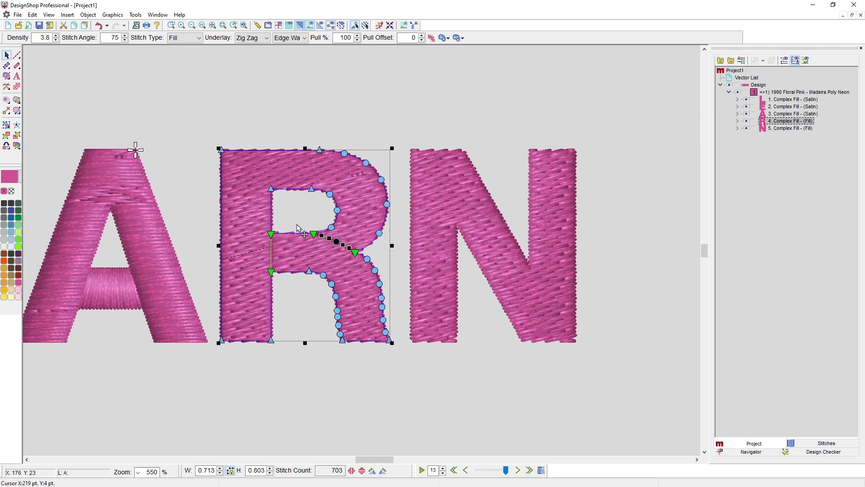
# Add a vertical direction line through the R's top and middle bars, and an angled one across the right side of its bowl.
pyautogui.click(18, 111)
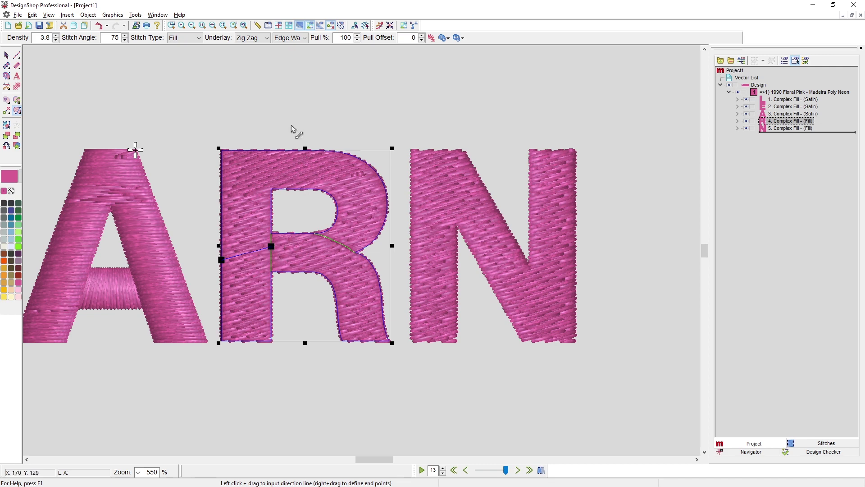
pyautogui.moveTo(291, 128); pyautogui.dragTo(291, 307)
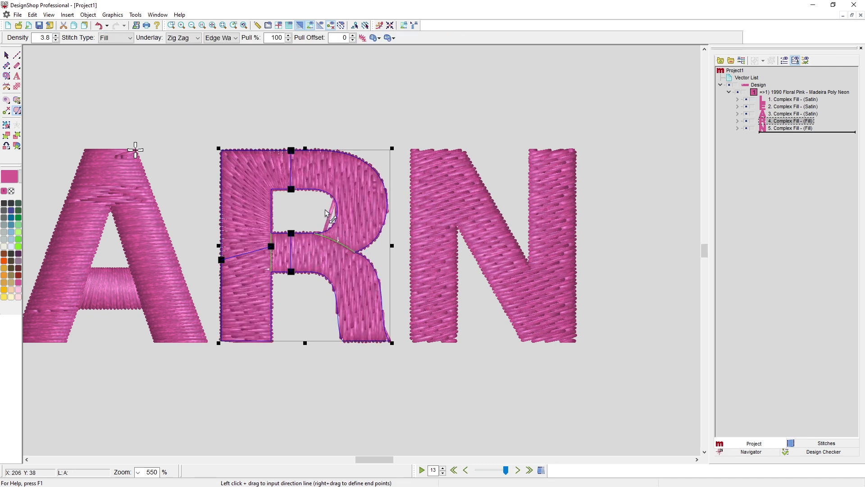
pyautogui.moveTo(327, 211); pyautogui.dragTo(398, 243)
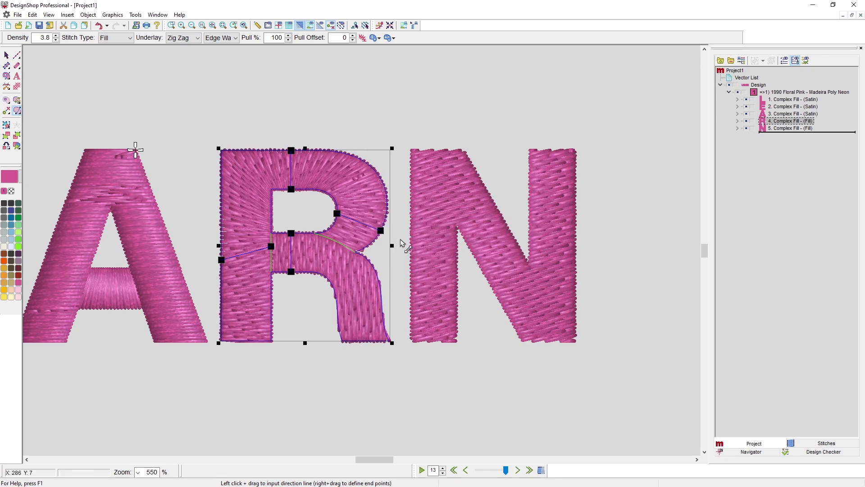
# Add direction lines along the bottom edges of the R's leg and stem, and level the existing direction line across the stem.
pyautogui.moveTo(337, 348); pyautogui.dragTo(404, 345)
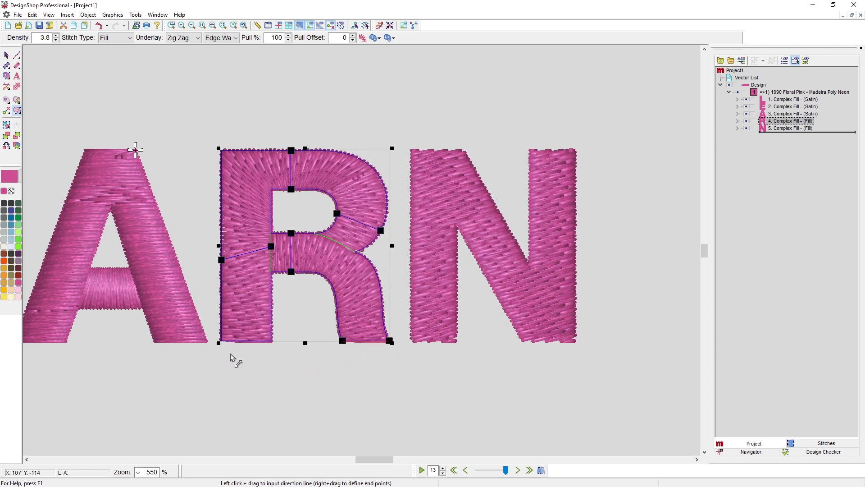
pyautogui.moveTo(217, 351); pyautogui.dragTo(279, 353)
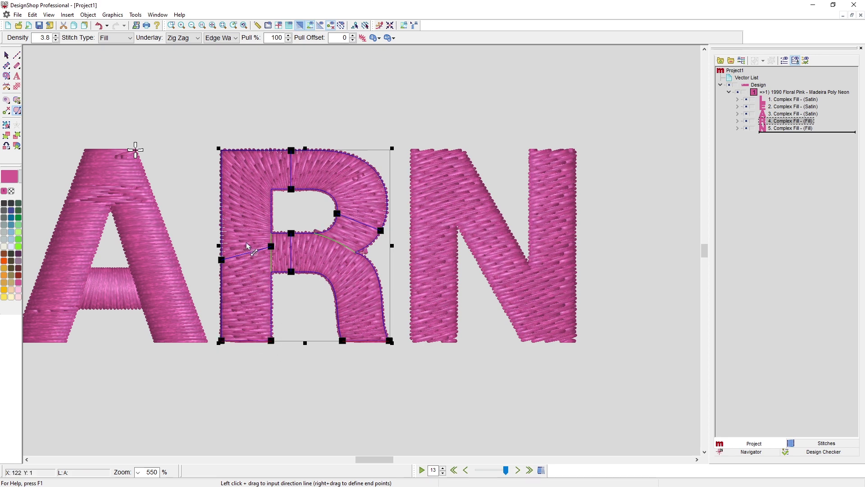
pyautogui.moveTo(271, 247); pyautogui.dragTo(271, 260)
# Change the letter R's stitch type to Satin and return to the selection tool.
pyautogui.click(118, 38)
pyautogui.click(115, 55)
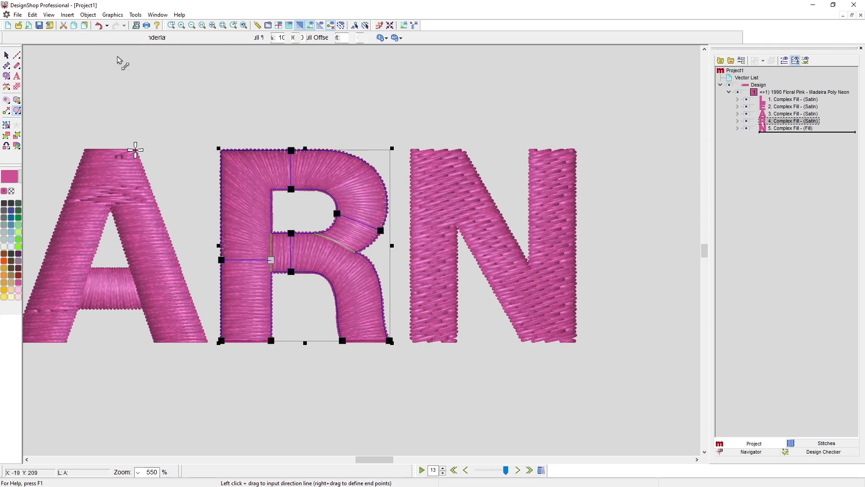
pyautogui.click(6, 56)
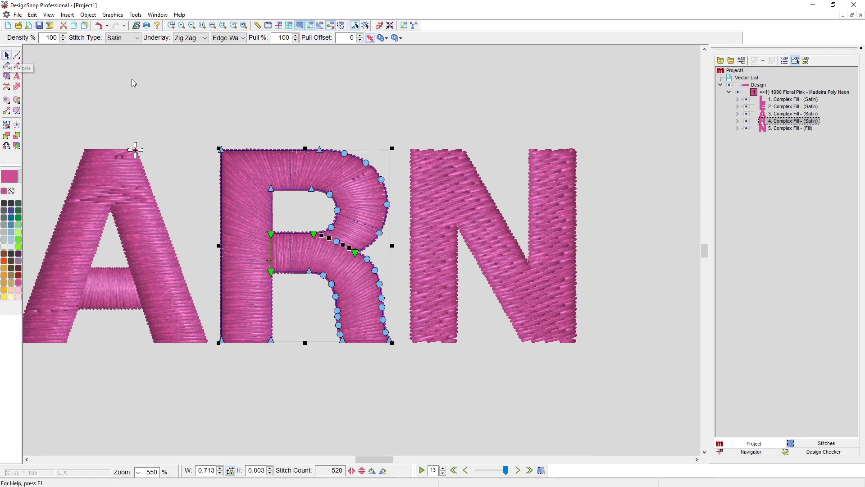
# Insert splice lines on the N from its upper-left corner to the left inner notch and from the right inner notch to the diagonal's bottom corner.
pyautogui.click(458, 206)
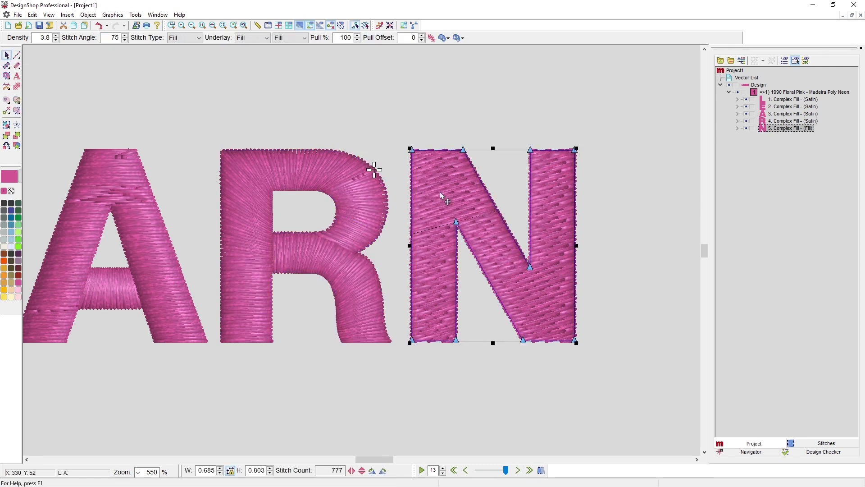
pyautogui.click(17, 101)
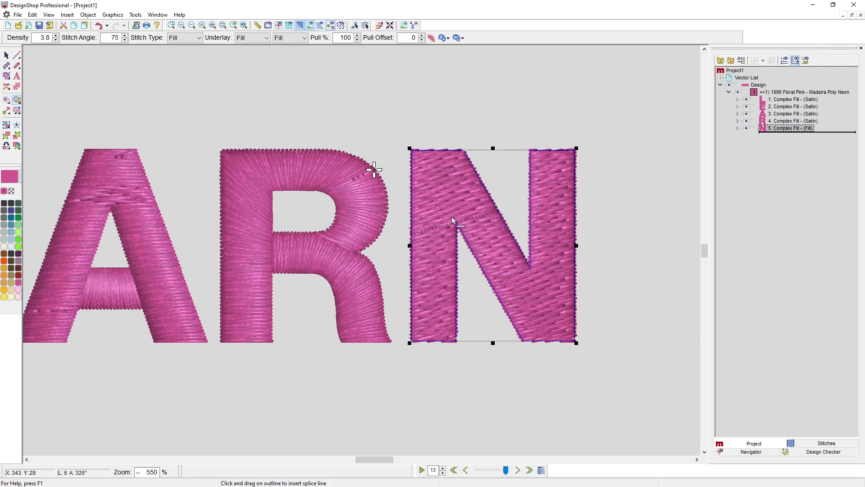
pyautogui.moveTo(411, 151); pyautogui.dragTo(456, 223)
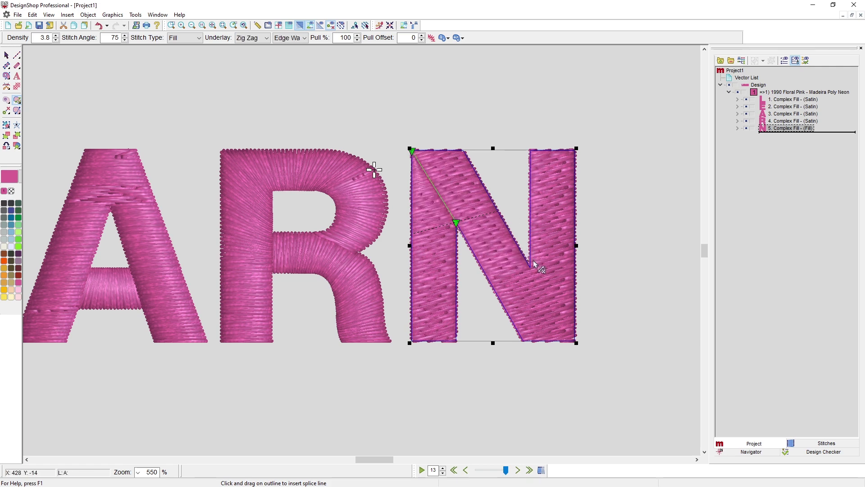
pyautogui.moveTo(530, 269); pyautogui.dragTo(523, 343)
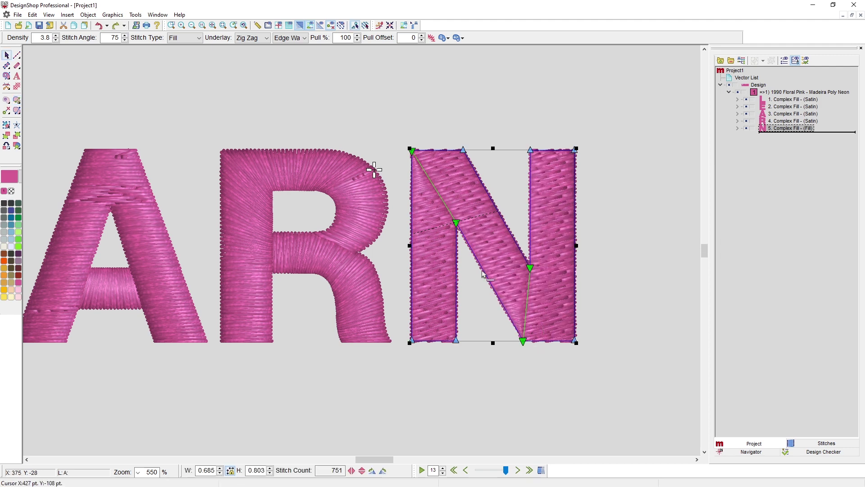
# Add direction lines across the middle of the N's three strokes and along the top edge of its upper-left corner.
pyautogui.click(17, 110)
pyautogui.moveTo(498, 214)
pyautogui.mouseDown()
pyautogui.moveTo(491, 235)
pyautogui.moveTo(457, 246)
pyautogui.moveTo(522, 232)
pyautogui.moveTo(585, 244)
pyautogui.moveTo(574, 238)
pyautogui.mouseUp()
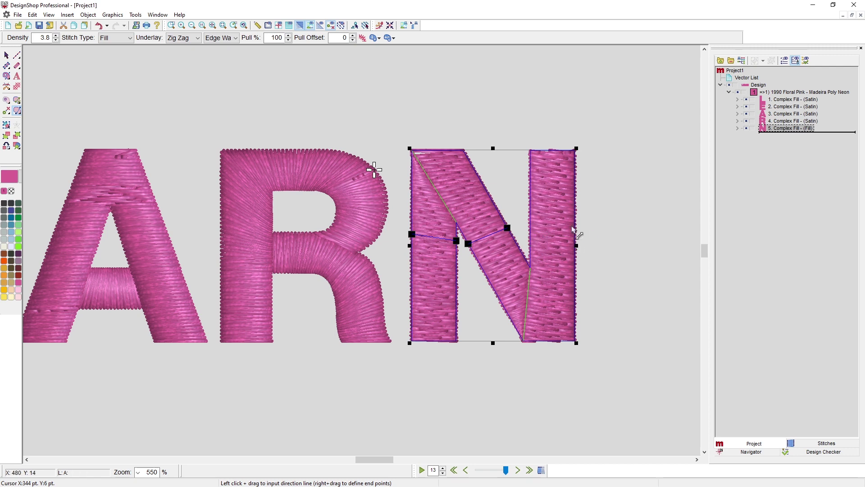
pyautogui.moveTo(397, 135); pyautogui.dragTo(475, 142)
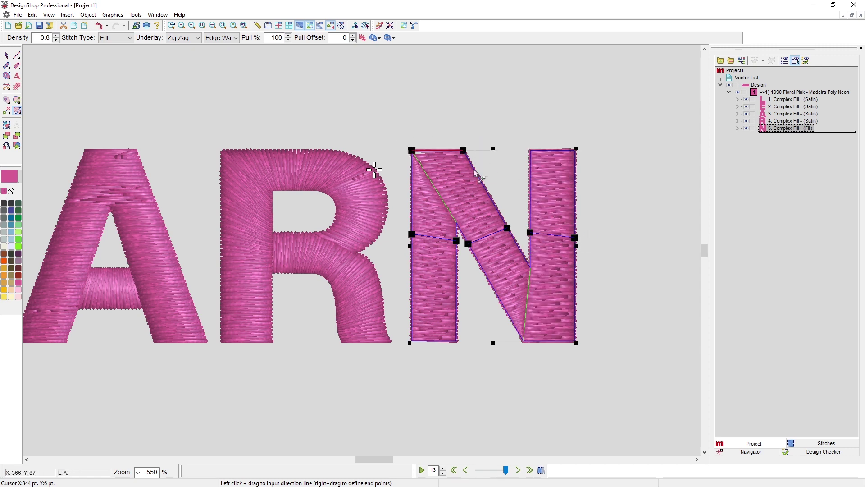
# Nearly level the N's diagonal direction line by lowering its outer end, and add direction lines along the right stem's top and left stem's bottom.
pyautogui.moveTo(508, 228); pyautogui.dragTo(514, 241)
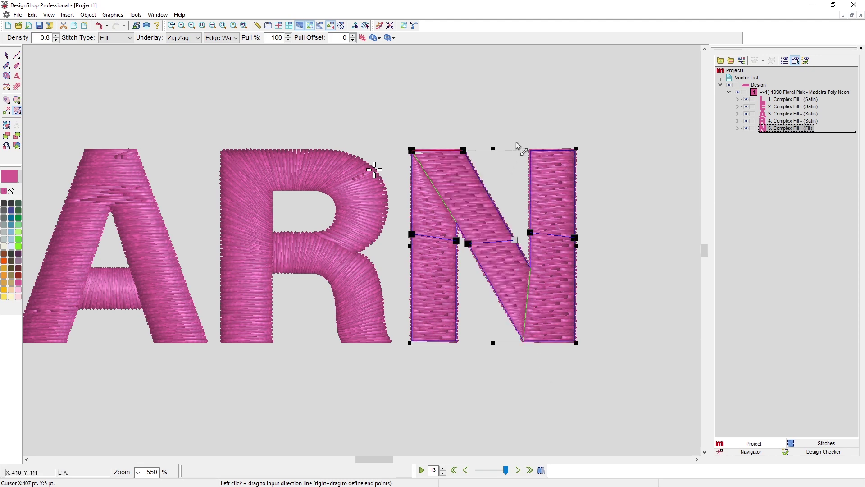
pyautogui.moveTo(516, 142); pyautogui.dragTo(579, 146)
pyautogui.moveTo(411, 355); pyautogui.dragTo(471, 356)
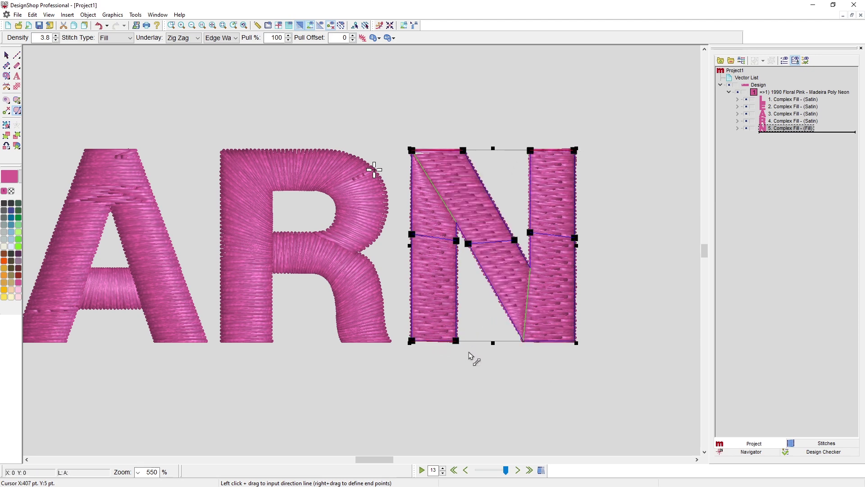
# Change the letter N's stitch type to Satin and deselect it.
pyautogui.click(7, 55)
pyautogui.click(109, 38)
pyautogui.click(112, 48)
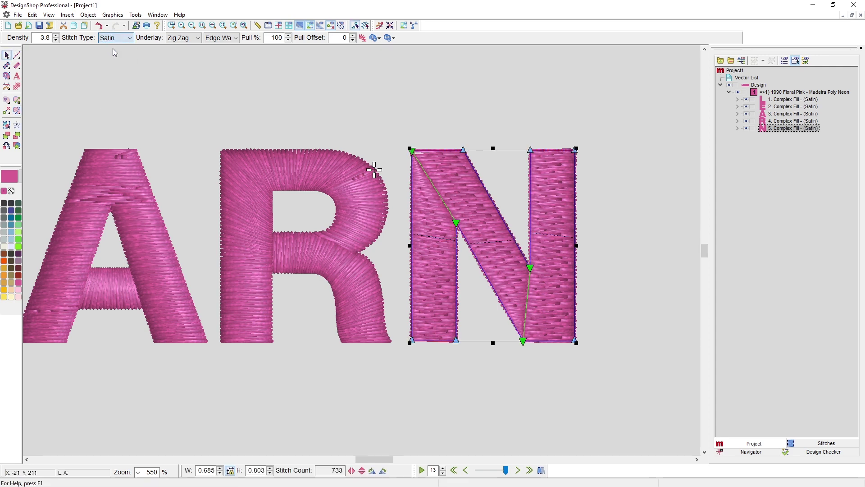
pyautogui.click(324, 104)
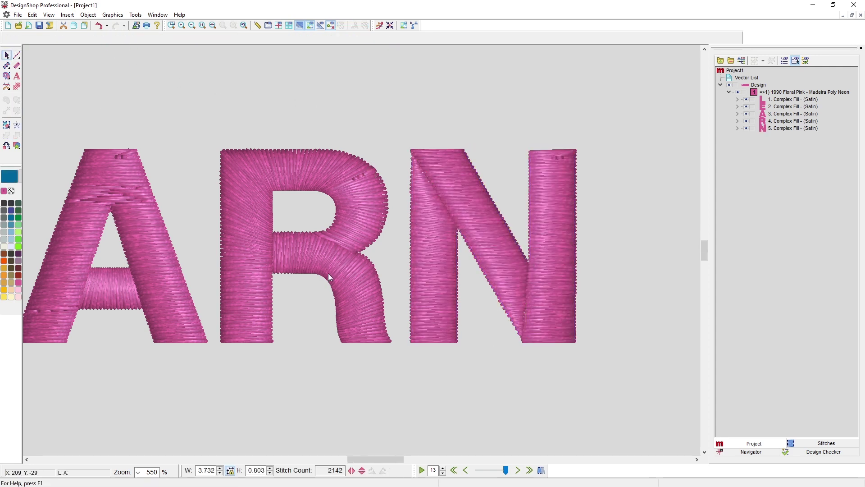
# Replace the E's direction lines with one vertical line through its three arms and one horizontal line across the lower part of its stem.
pyautogui.scroll(-3, 329, 271)
pyautogui.hscroll(-3, 288, 292)
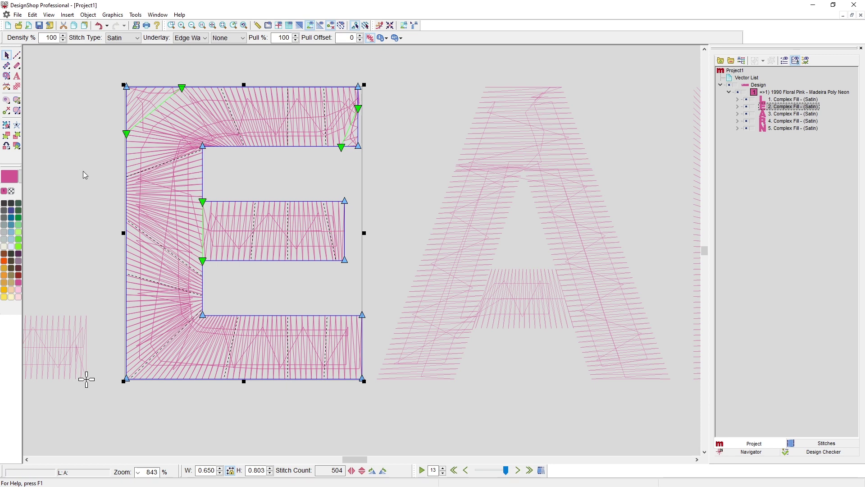
pyautogui.click(16, 112)
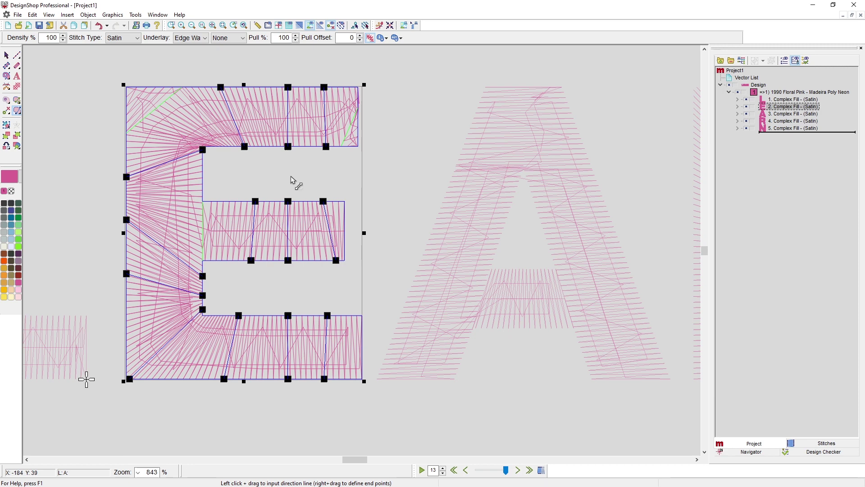
pyautogui.rightClick(291, 181)
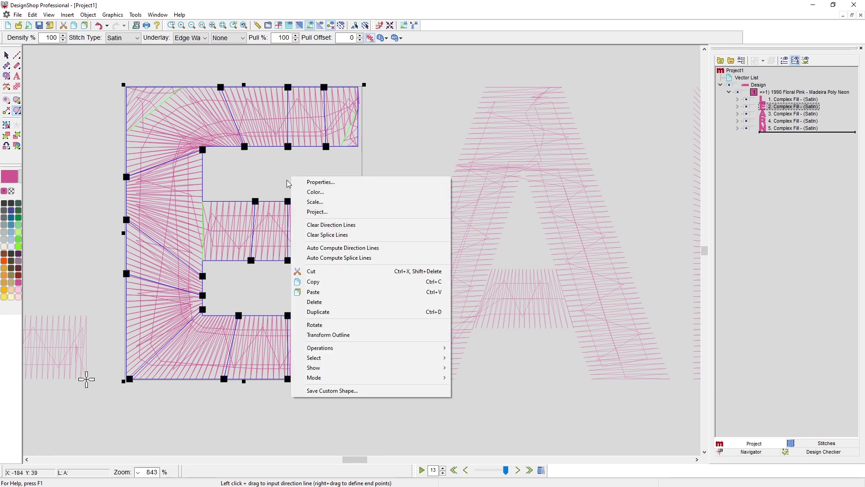
pyautogui.click(303, 225)
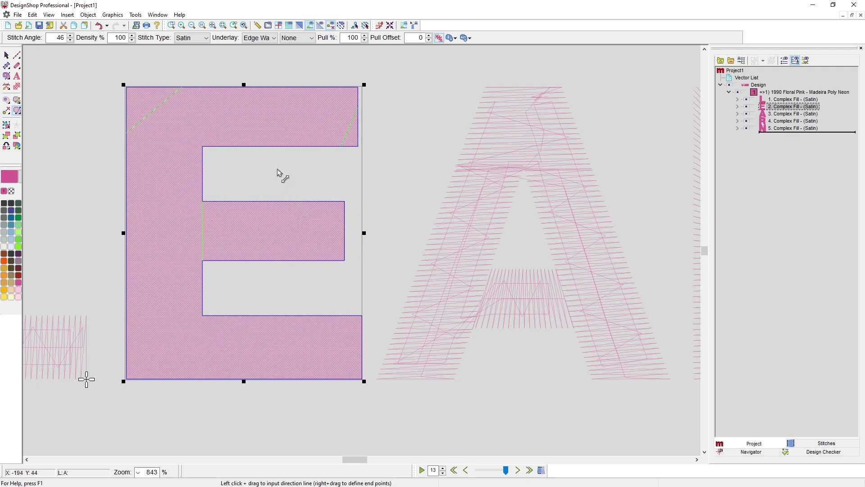
pyautogui.moveTo(266, 70); pyautogui.dragTo(272, 396)
pyautogui.moveTo(116, 294); pyautogui.dragTo(205, 293)
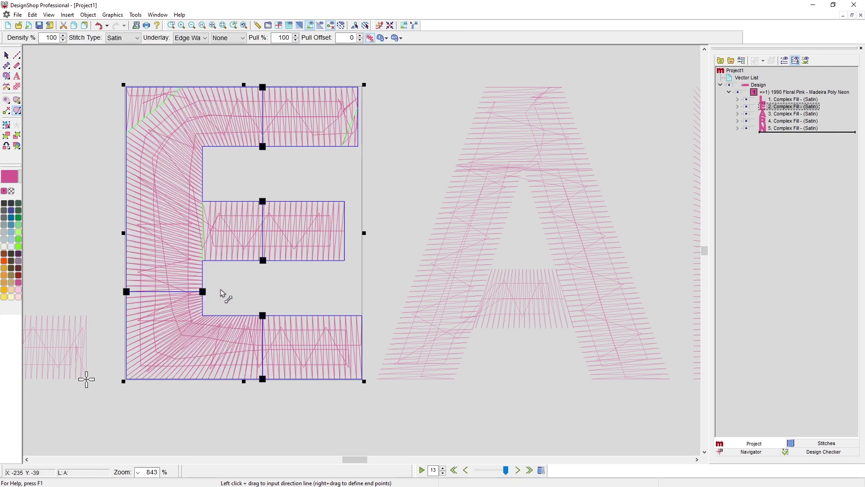
# Clear the E's direction and splice lines and auto-compute its splice lines.
pyautogui.rightClick(327, 162)
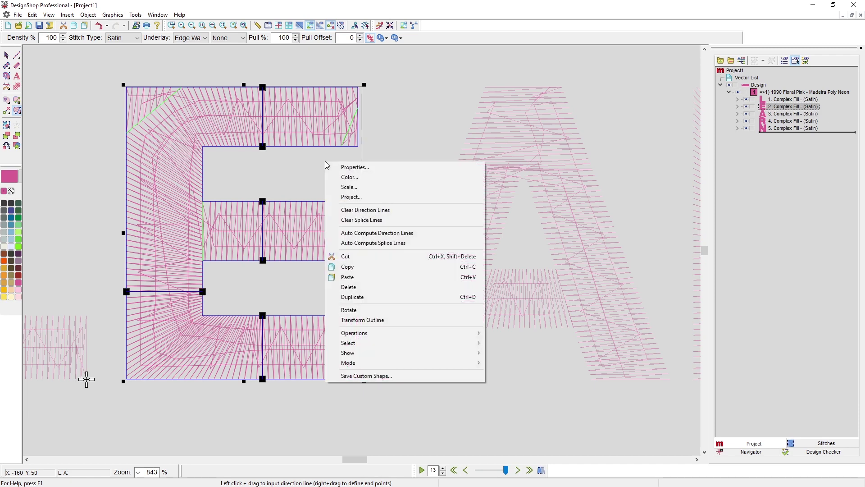
pyautogui.click(348, 220)
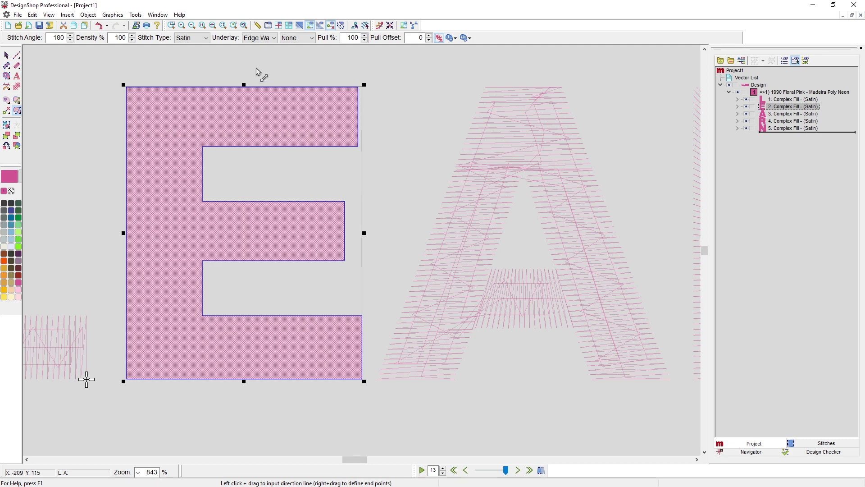
pyautogui.rightClick(270, 169)
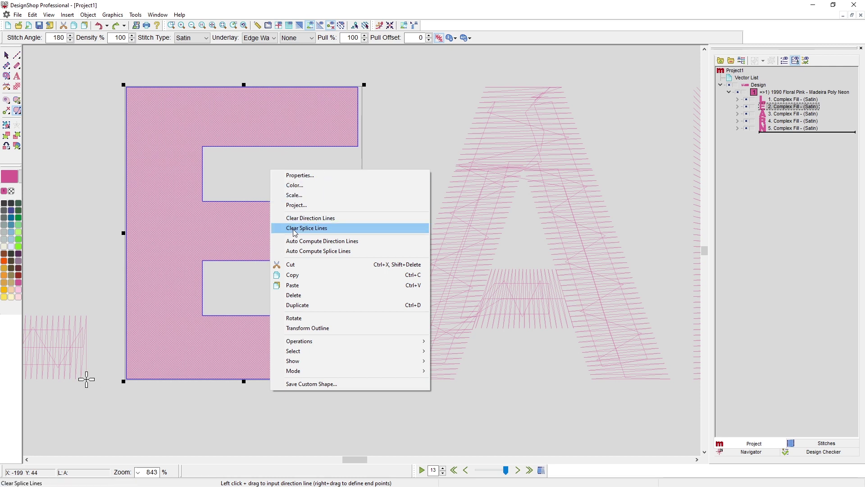
pyautogui.click(294, 254)
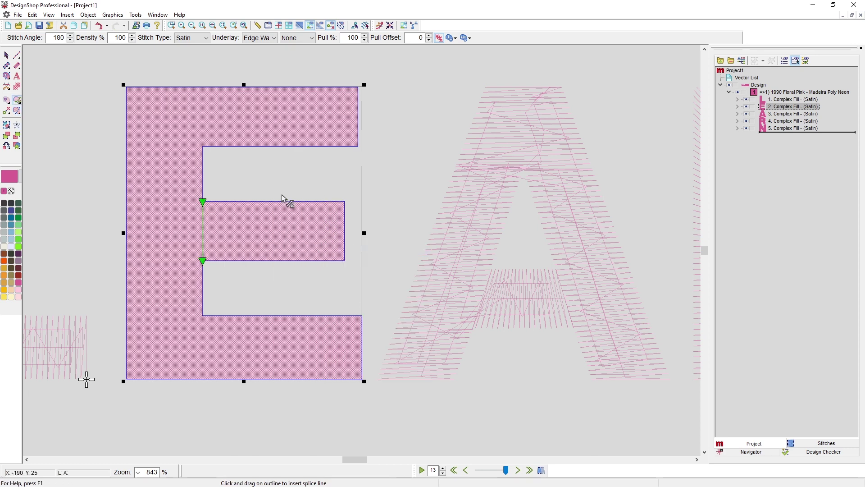
# Clear the E's splice lines and auto-compute its direction lines.
pyautogui.rightClick(275, 175)
pyautogui.click(299, 236)
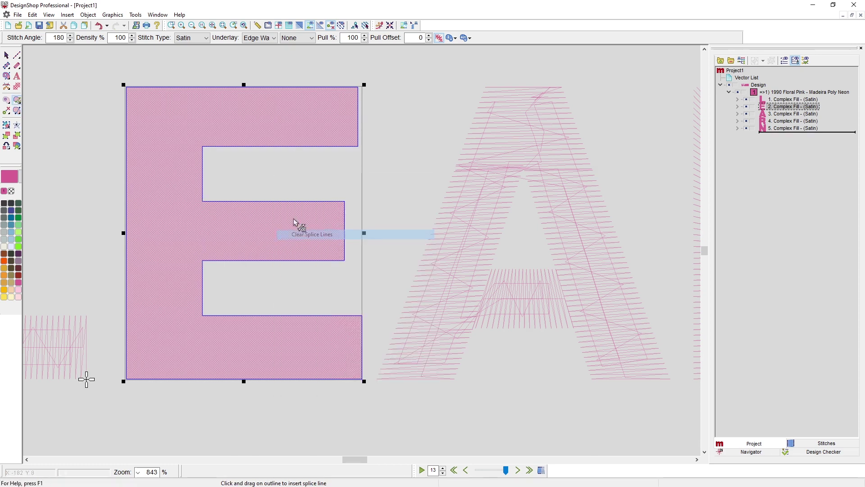
pyautogui.rightClick(283, 180)
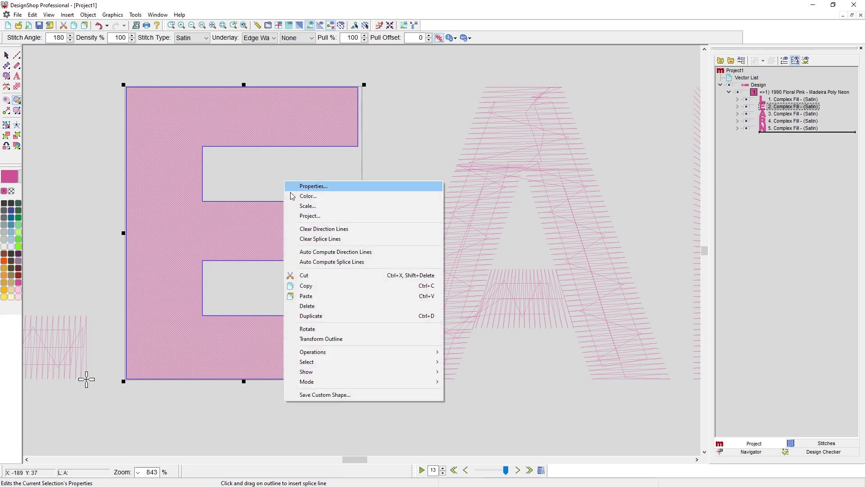
pyautogui.click(310, 255)
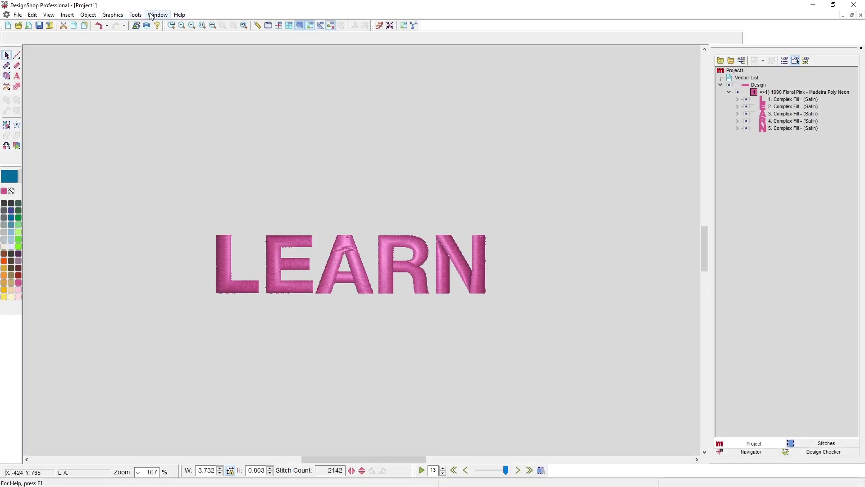
# Switch to the Coffee Cup.eps project and expand its vector list.
pyautogui.click(154, 14)
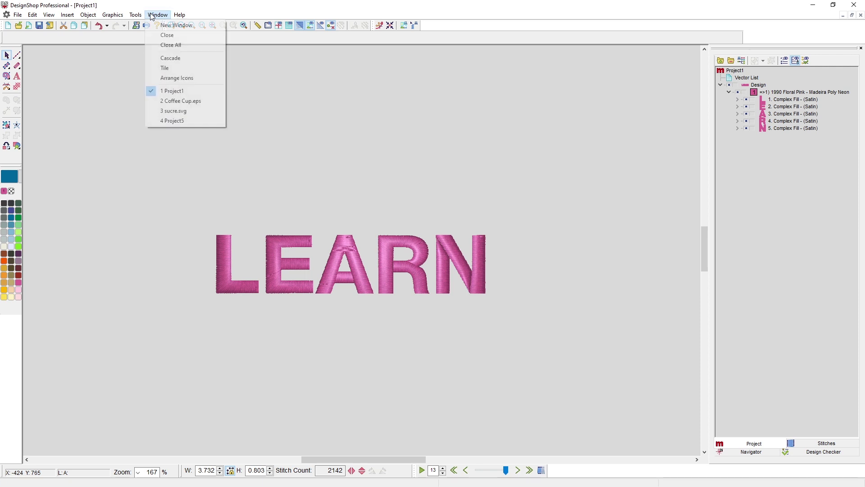
pyautogui.click(172, 102)
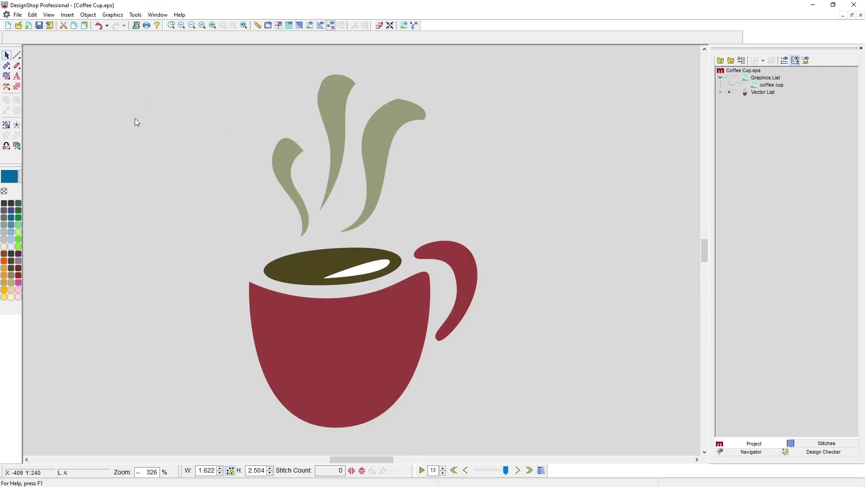
pyautogui.click(721, 92)
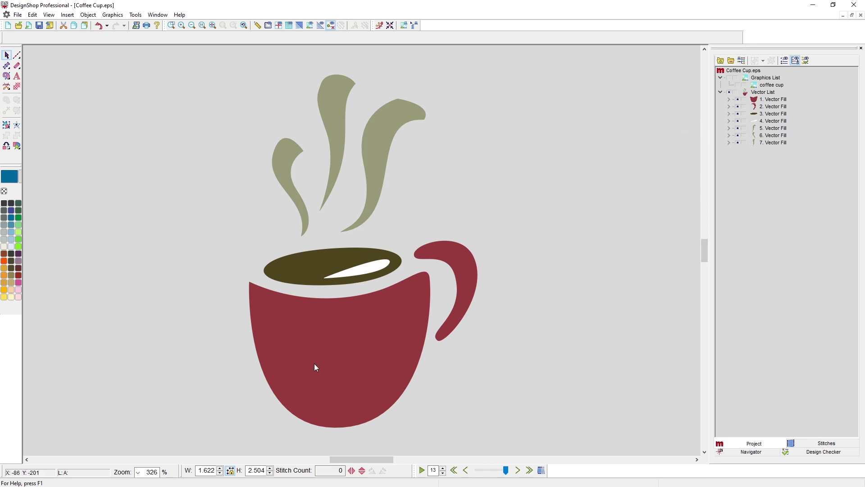
# Convert the cup body to a complex fill with a curved three-point direction line from the coffee surface to beyond the cup's lower-right side.
pyautogui.click(348, 340)
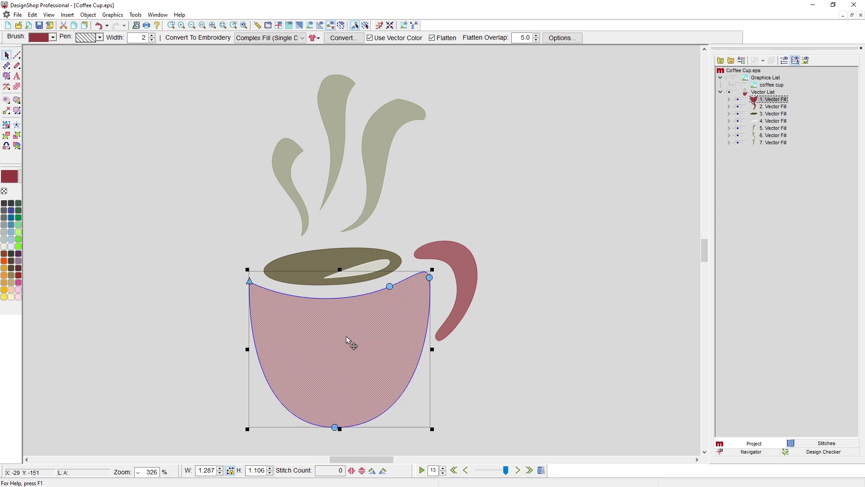
pyautogui.click(17, 111)
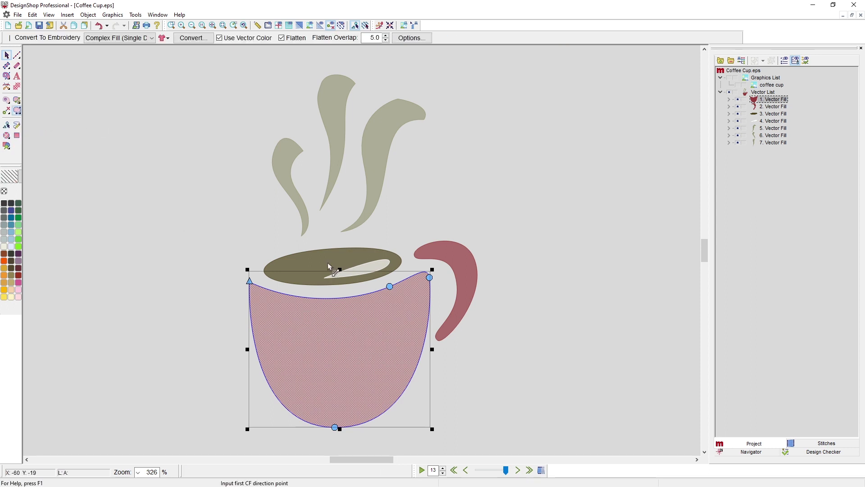
pyautogui.click(296, 259)
pyautogui.click(337, 356)
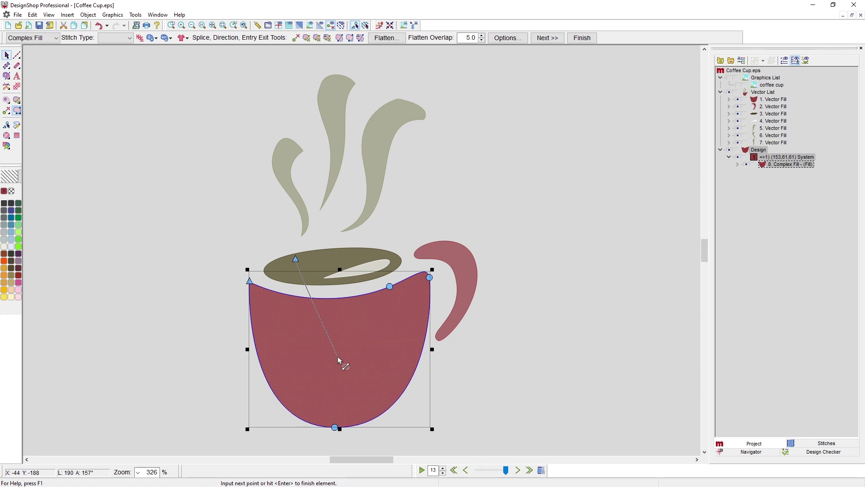
pyautogui.click(449, 413)
pyautogui.press('Return')
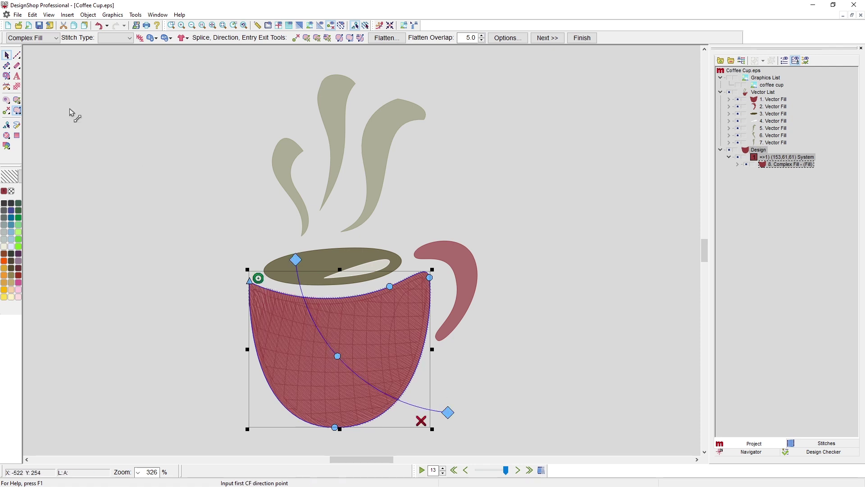
# Convert the cup handle to a satin complex fill with one direction line across its lower tip and one across its upper end.
pyautogui.click(459, 251)
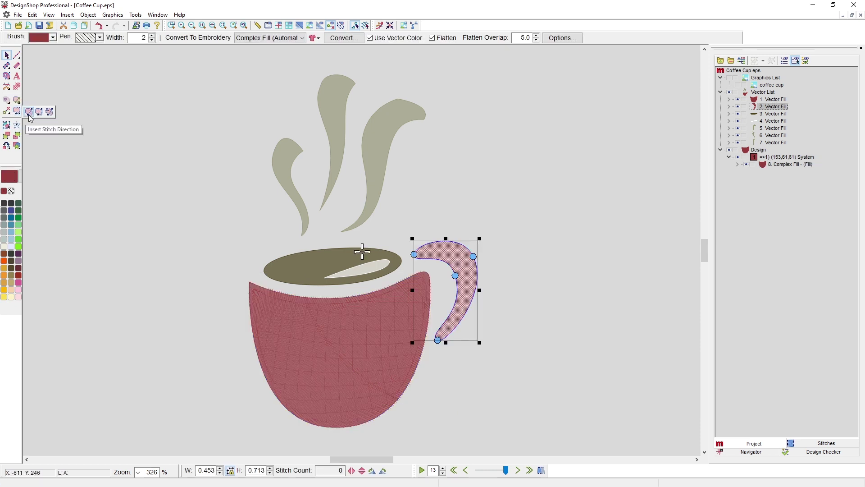
pyautogui.click(29, 112)
pyautogui.moveTo(429, 332); pyautogui.dragTo(469, 347)
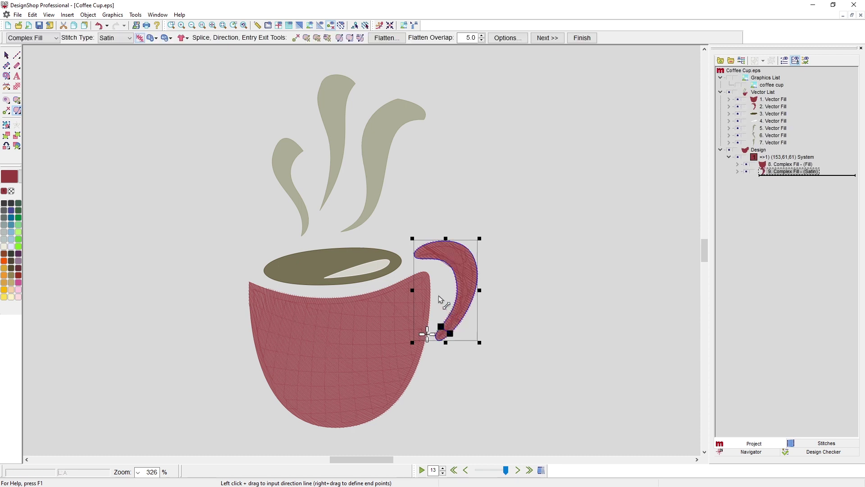
pyautogui.moveTo(424, 270); pyautogui.dragTo(421, 222)
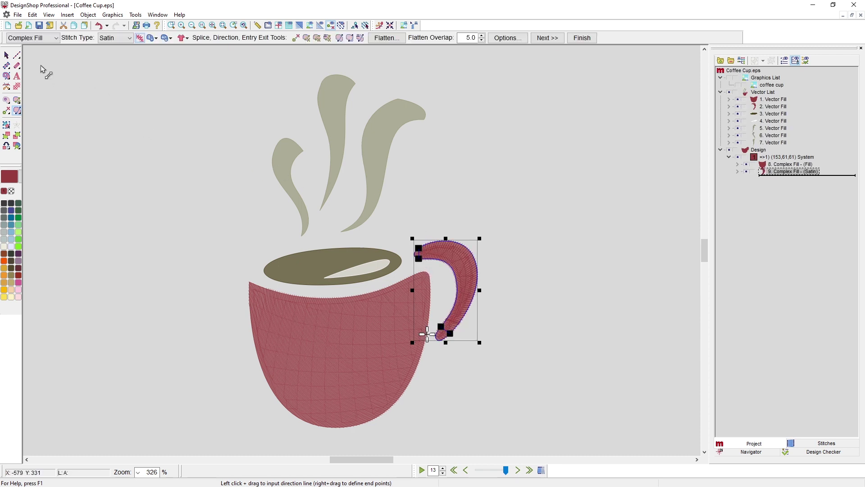
pyautogui.click(6, 55)
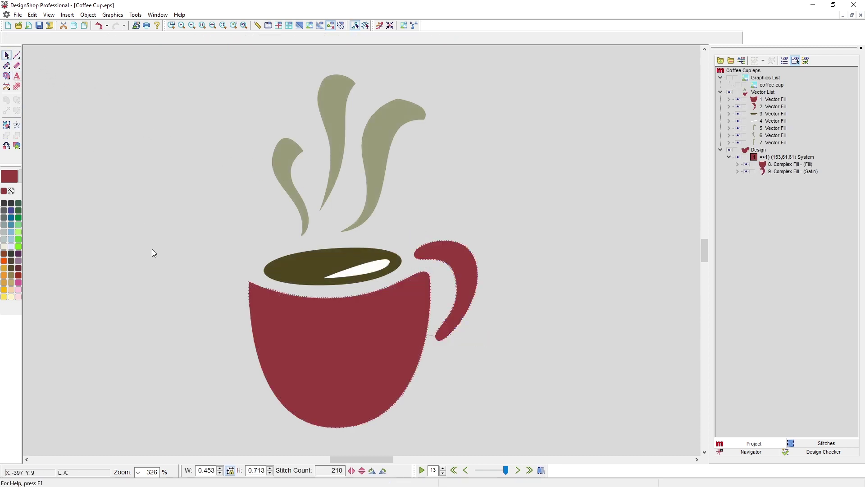
# Show the stitches in 3D and move the cup body's exit point to its upper-right corner.
pyautogui.click(299, 25)
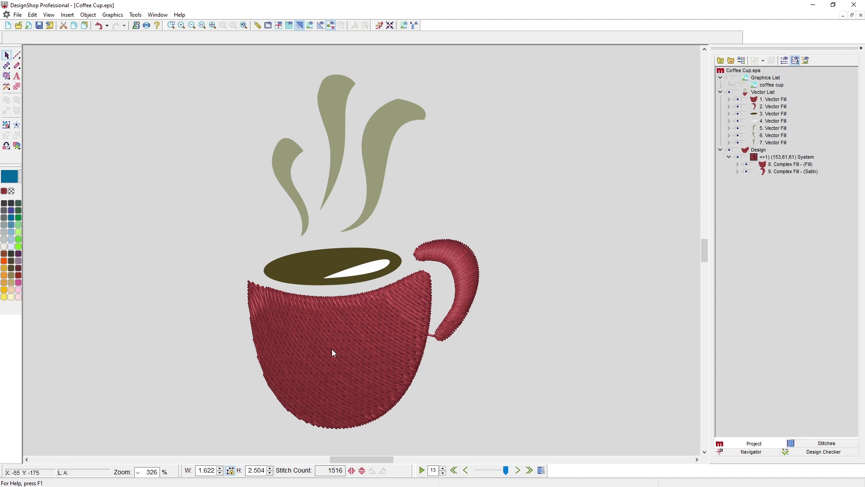
pyautogui.click(366, 359)
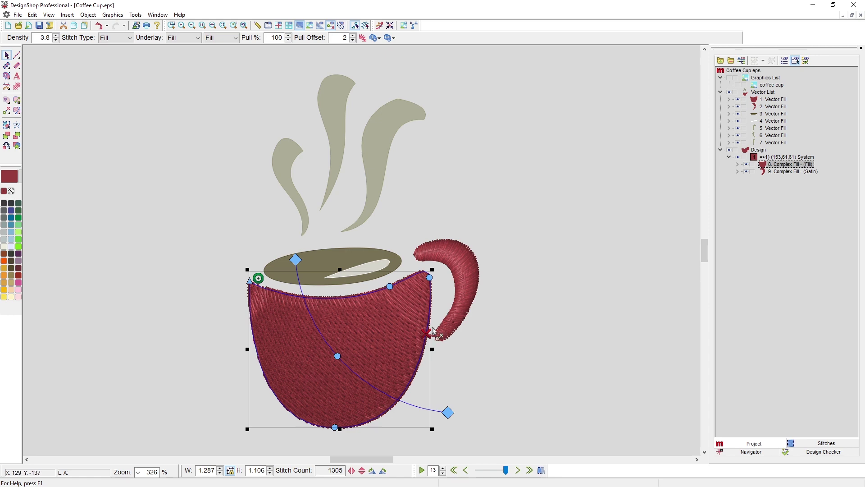
pyautogui.moveTo(430, 336); pyautogui.dragTo(432, 271)
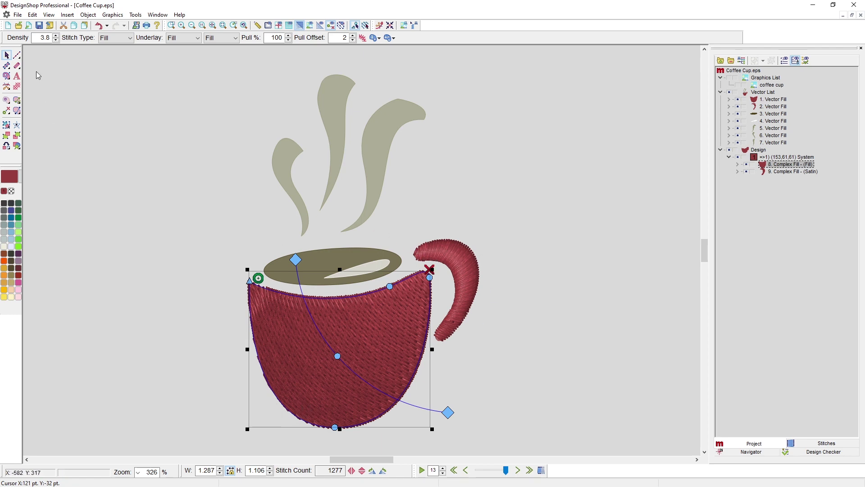
pyautogui.click(119, 168)
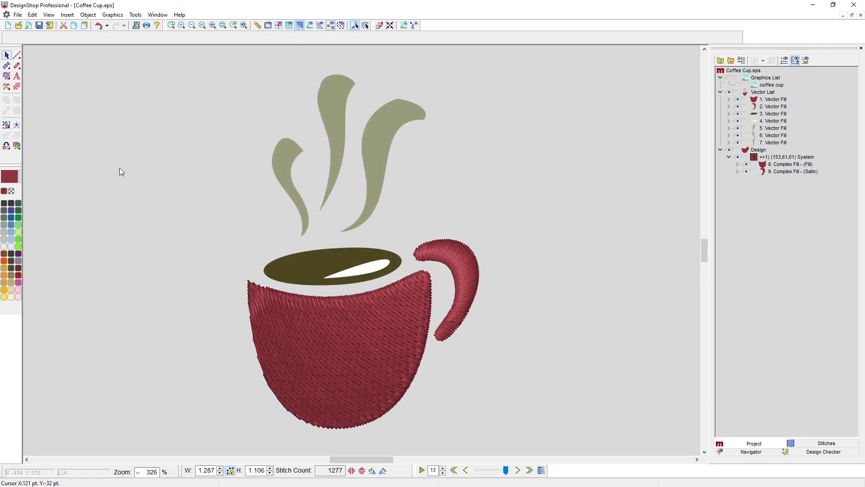
# Hide the vector shapes and turn off the 3D stitch view to examine the cup body's upper-left corner.
pyautogui.click(276, 361)
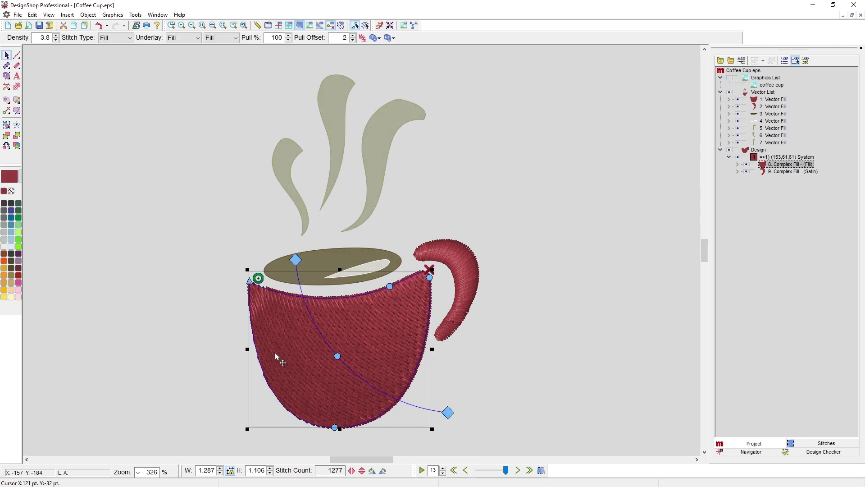
pyautogui.scroll(4, 260, 324)
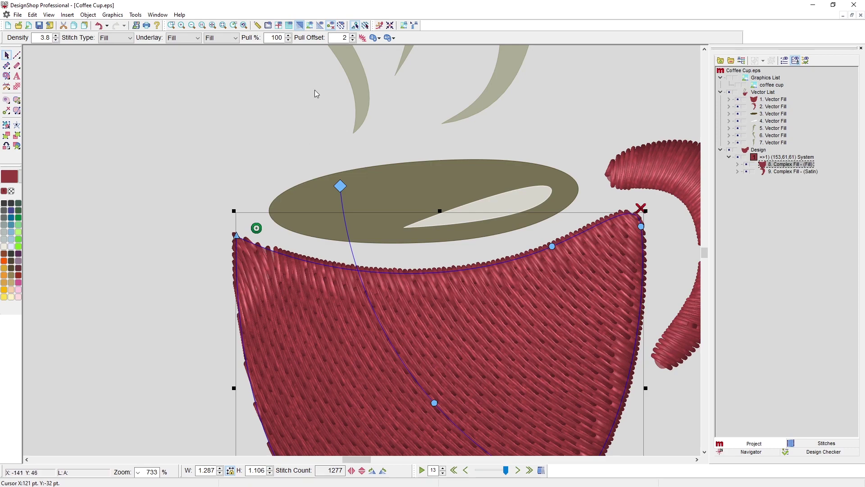
pyautogui.click(729, 91)
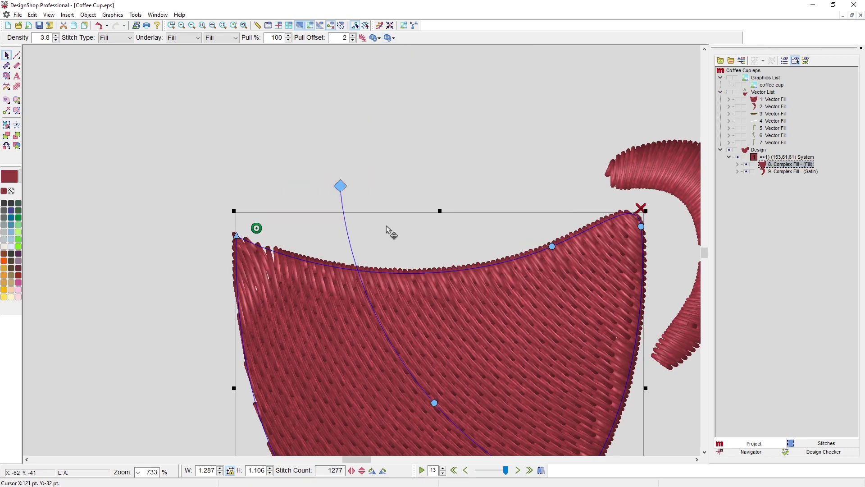
pyautogui.click(300, 26)
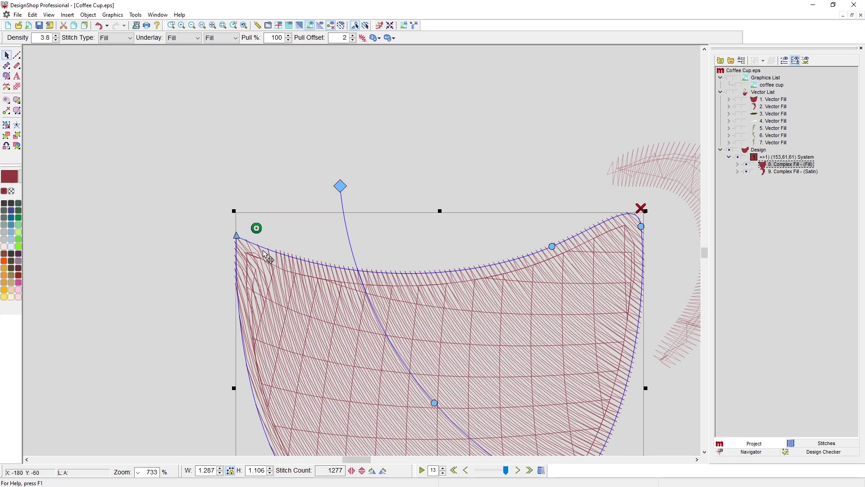
# Try several positions for the upper end of the cup body's direction line, finishing above the cup's upper-left corner.
pyautogui.click(340, 187)
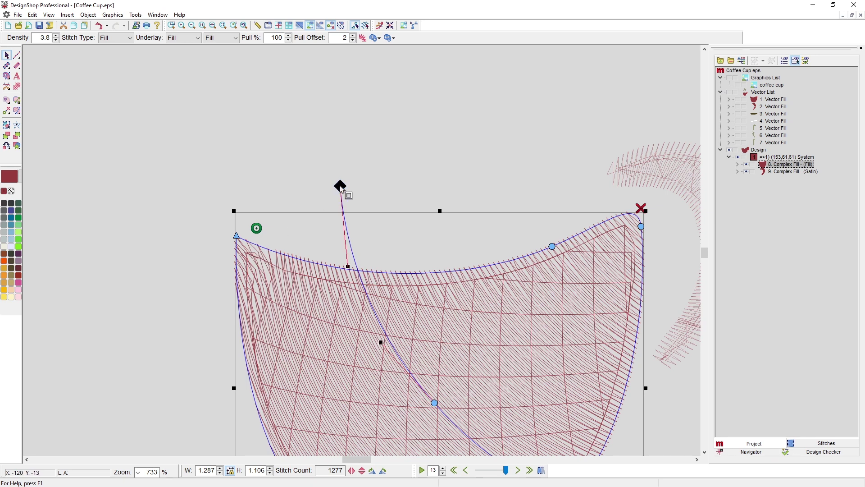
pyautogui.moveTo(341, 188); pyautogui.dragTo(312, 125)
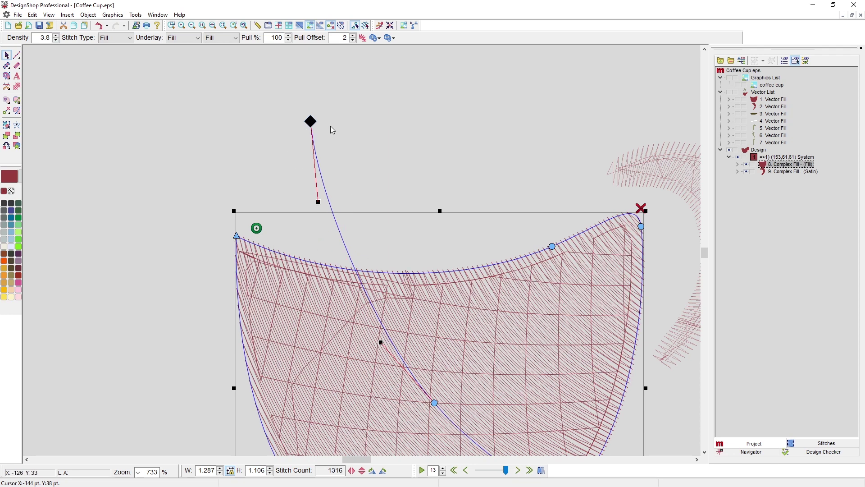
pyautogui.moveTo(317, 127); pyautogui.dragTo(291, 293)
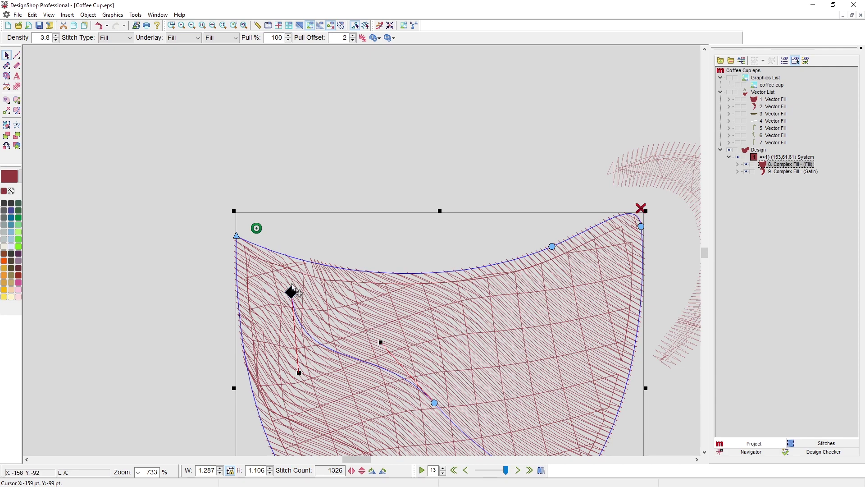
pyautogui.moveTo(292, 293); pyautogui.dragTo(263, 135)
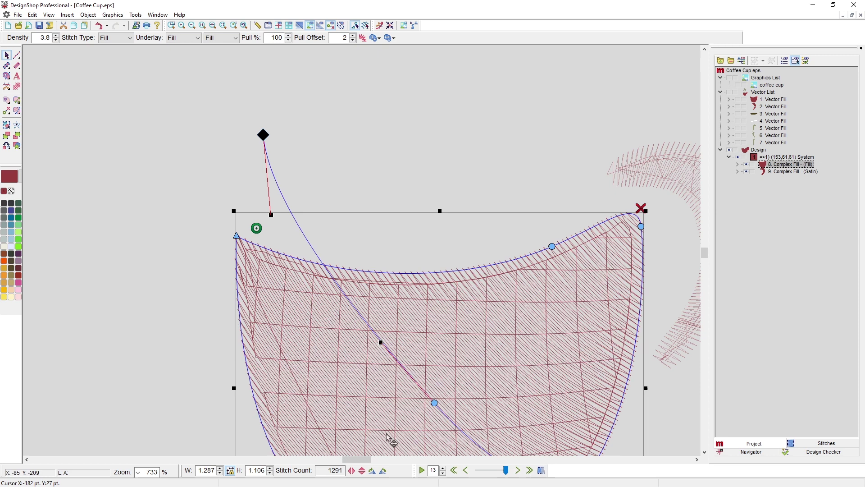
# Shift the middle point of the cup body's direction line slightly left and show the stitches in 3D again.
pyautogui.click(435, 403)
pyautogui.moveTo(434, 403); pyautogui.dragTo(420, 408)
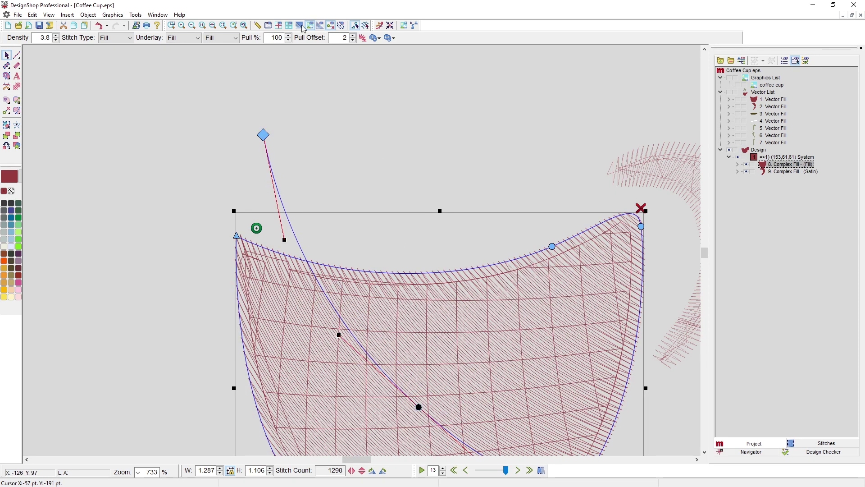
pyautogui.scroll(-3, 407, 249)
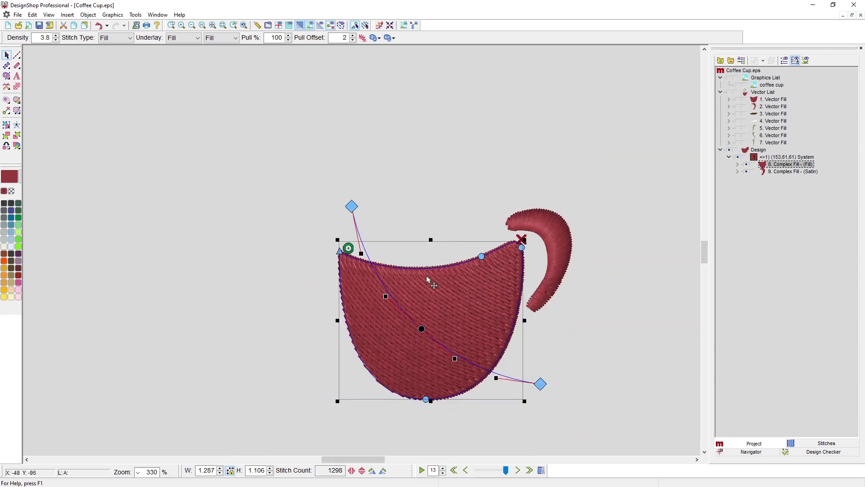
pyautogui.click(459, 186)
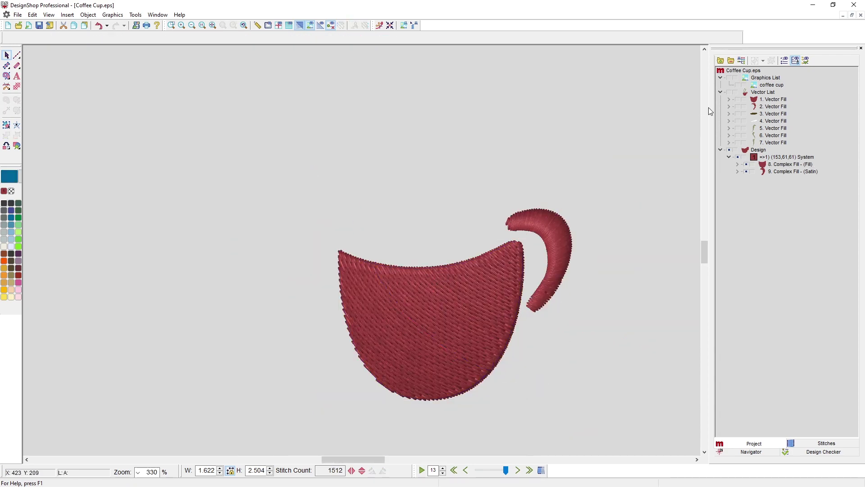
# Show the vector shapes again and convert the brown coffee ellipse to a complex fill with a diagonal direction line sloping down to the right.
pyautogui.click(729, 93)
pyautogui.scroll(2, 517, 161)
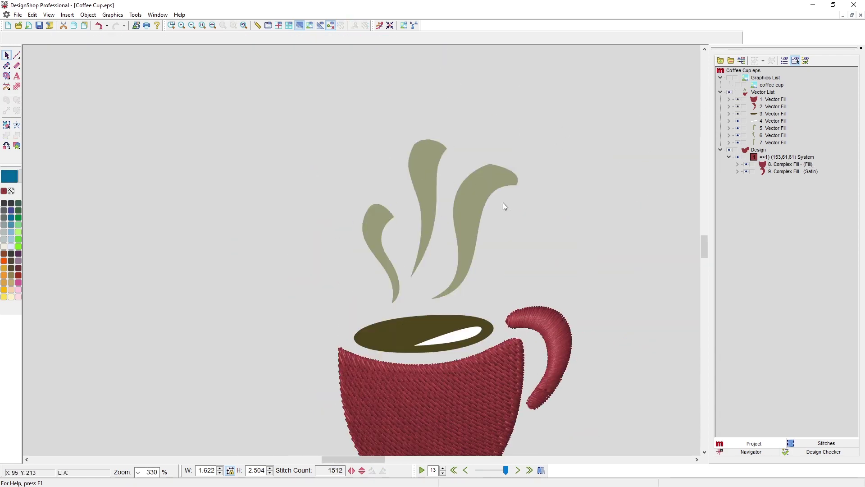
pyautogui.scroll(1, 450, 291)
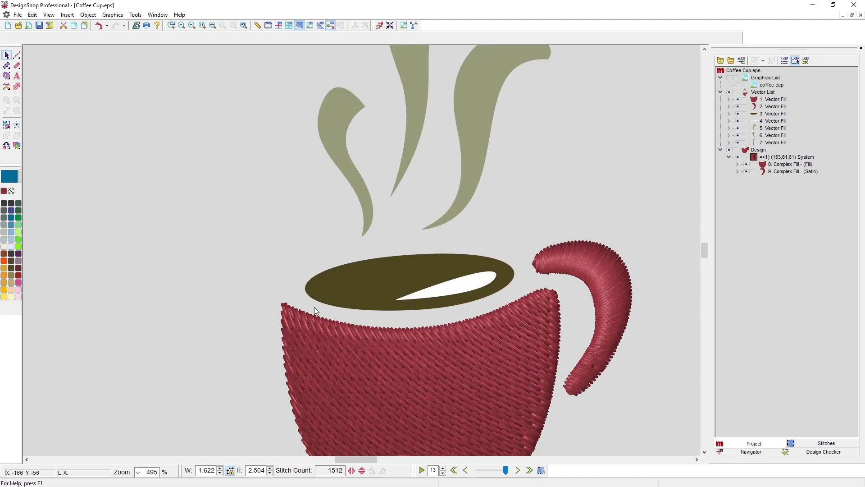
pyautogui.click(374, 272)
pyautogui.click(16, 110)
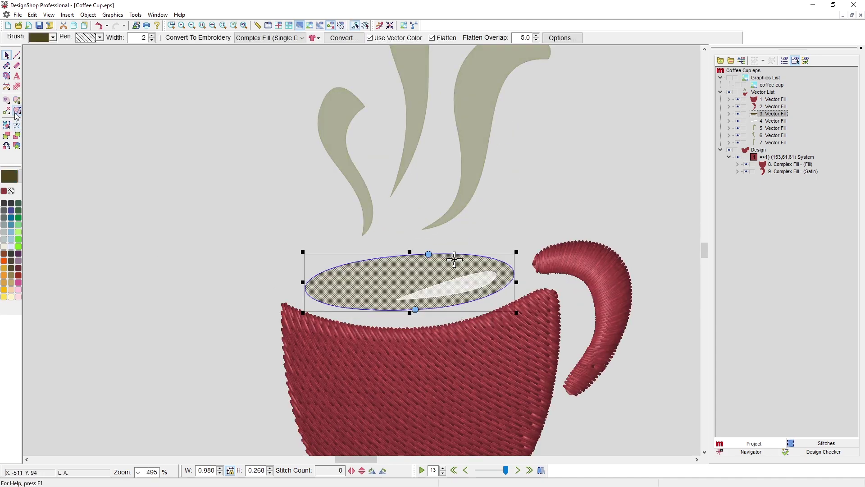
pyautogui.moveTo(320, 231); pyautogui.dragTo(520, 321)
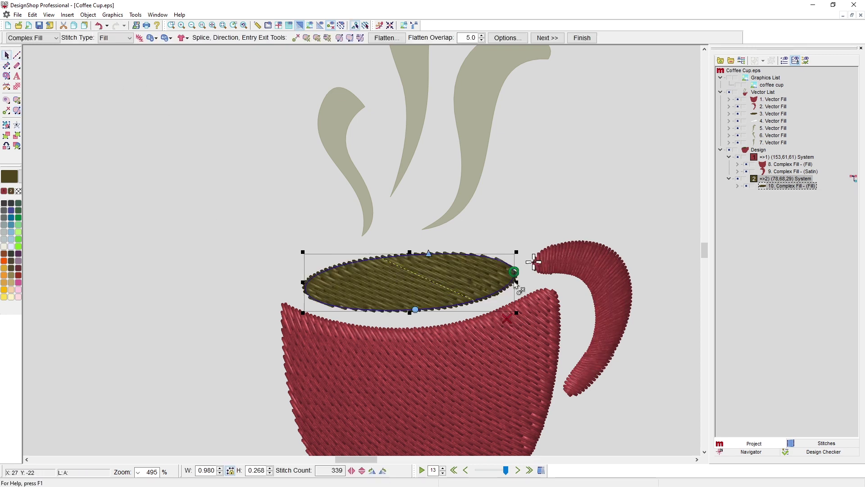
# Convert the white highlight on the coffee to a satin complex fill with a direction line across its wide right end.
pyautogui.click(775, 120)
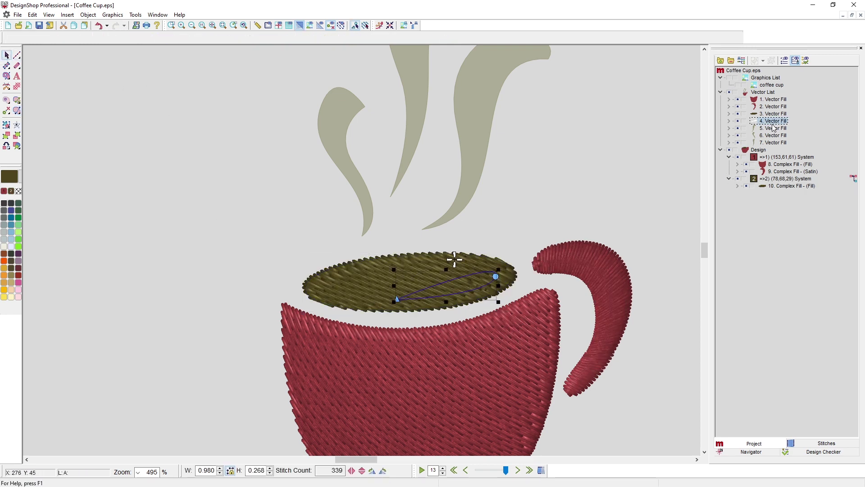
pyautogui.click(17, 111)
pyautogui.moveTo(470, 305)
pyautogui.mouseDown()
pyautogui.moveTo(541, 309)
pyautogui.moveTo(531, 305)
pyautogui.mouseUp()
pyautogui.press('Return')
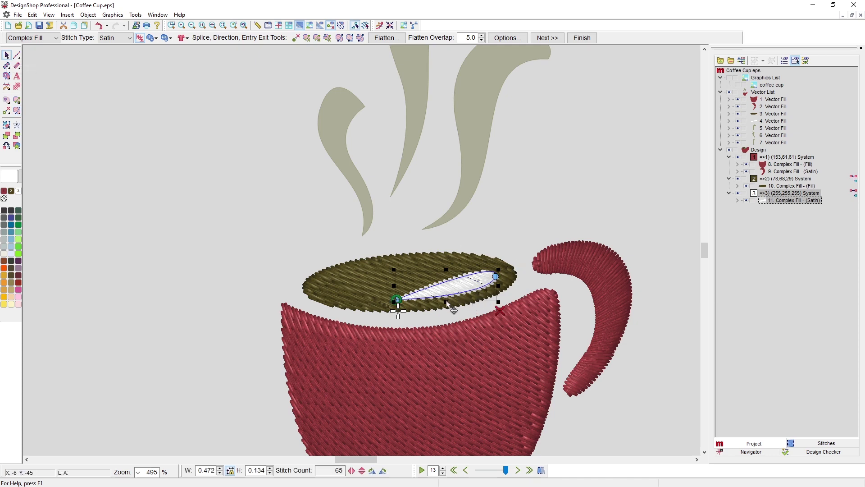
# Enable the Random Edge effect in the white highlight's object properties and apply it.
pyautogui.rightClick(472, 285)
pyautogui.click(491, 289)
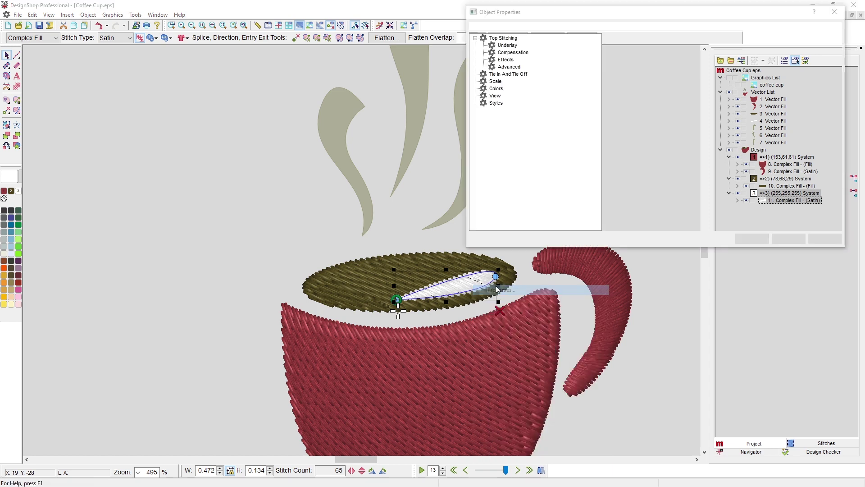
pyautogui.click(507, 60)
pyautogui.click(625, 48)
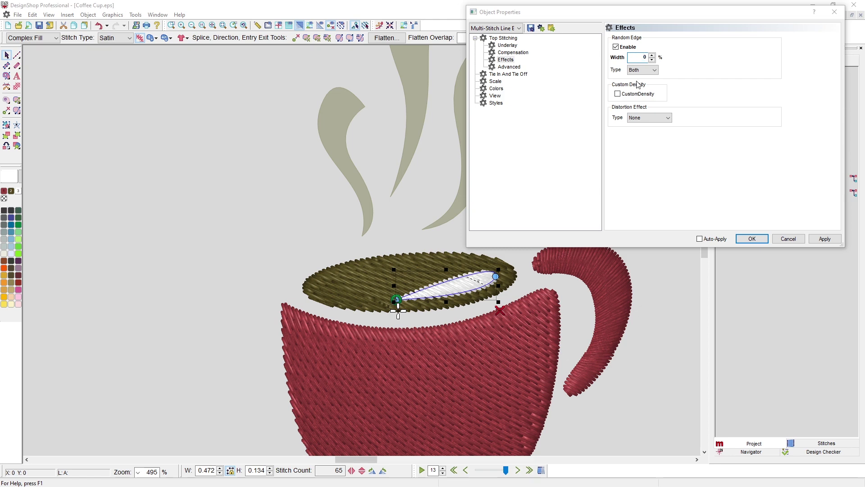
pyautogui.click(814, 242)
pyautogui.click(752, 239)
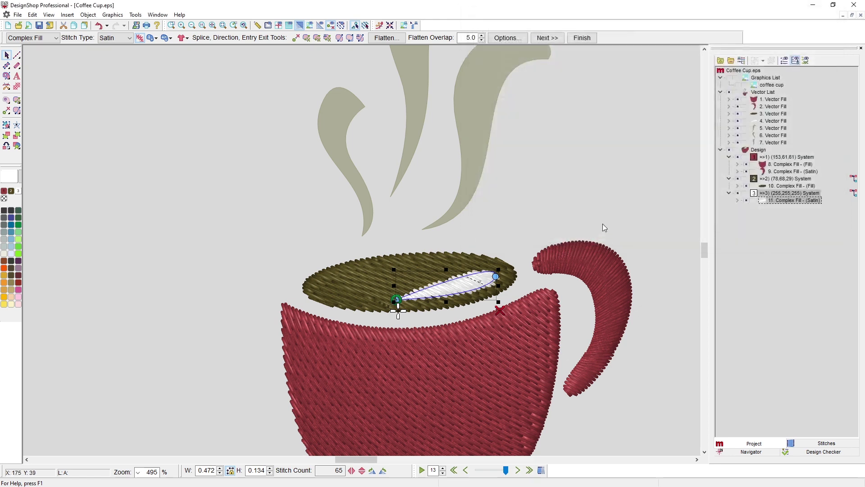
pyautogui.press('Return')
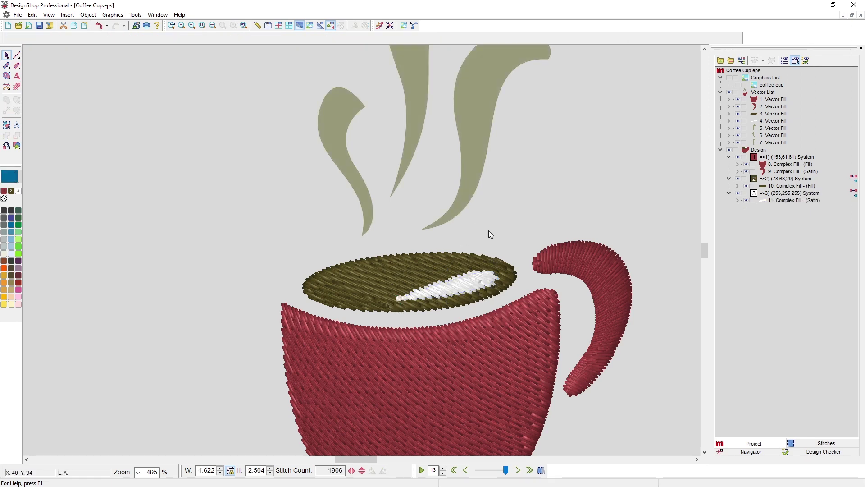
# Convert the middle steam wisp to a complex fill with direction lines across its lower tip and its upper right corner.
pyautogui.scroll(2, 488, 230)
pyautogui.click(474, 240)
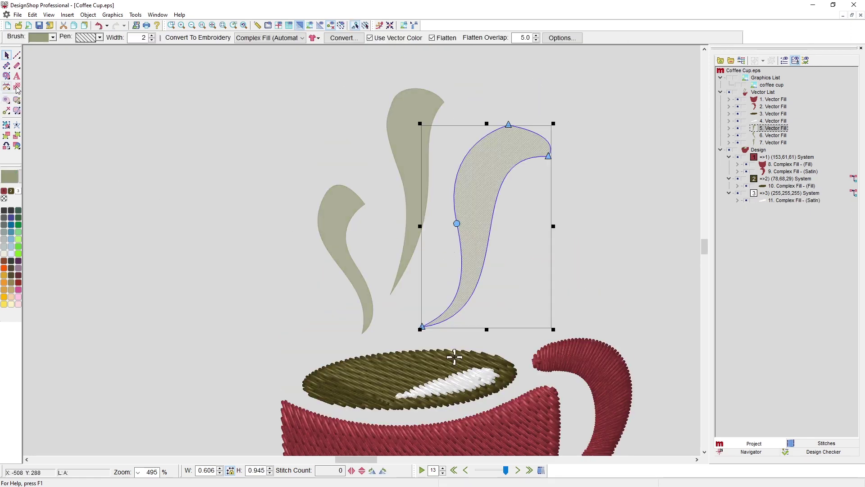
pyautogui.click(426, 106)
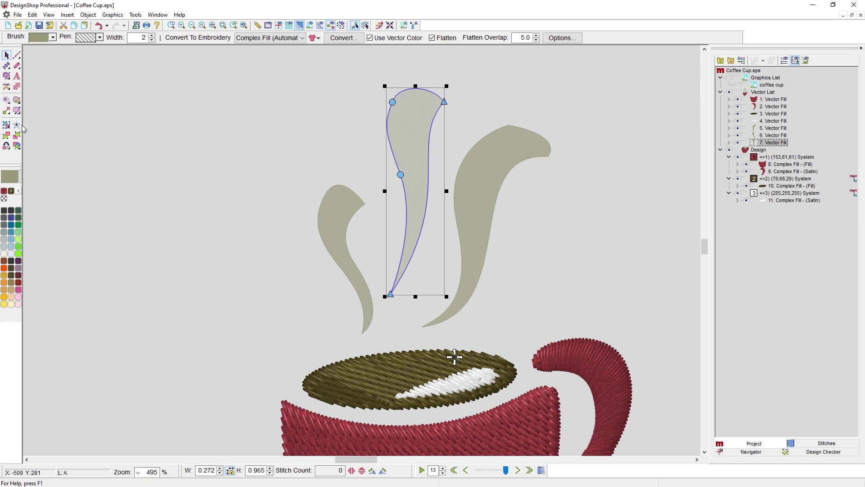
pyautogui.click(17, 111)
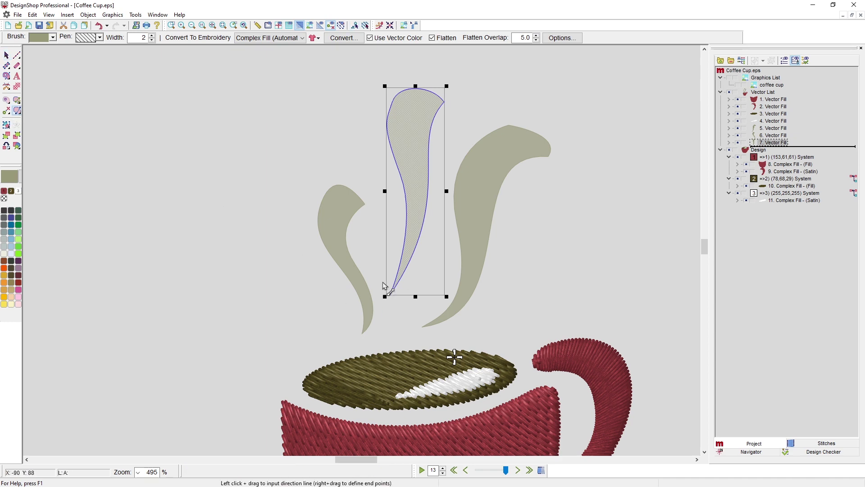
pyautogui.moveTo(382, 283); pyautogui.dragTo(415, 293)
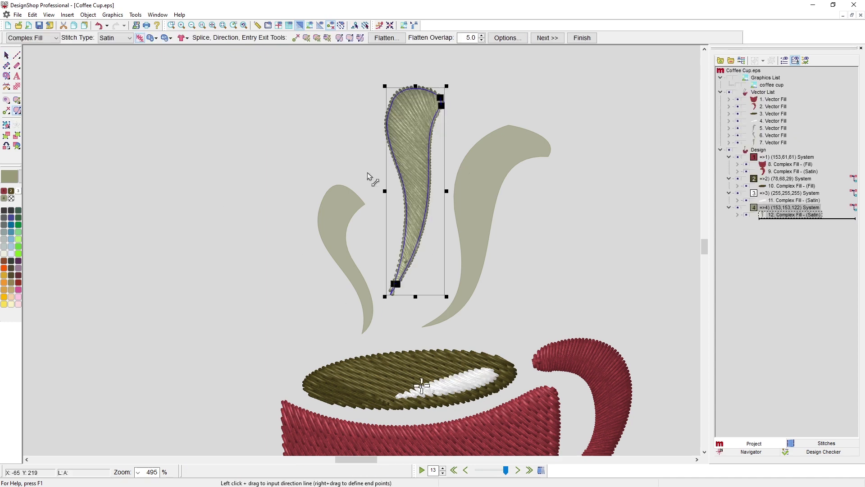
pyautogui.click(6, 55)
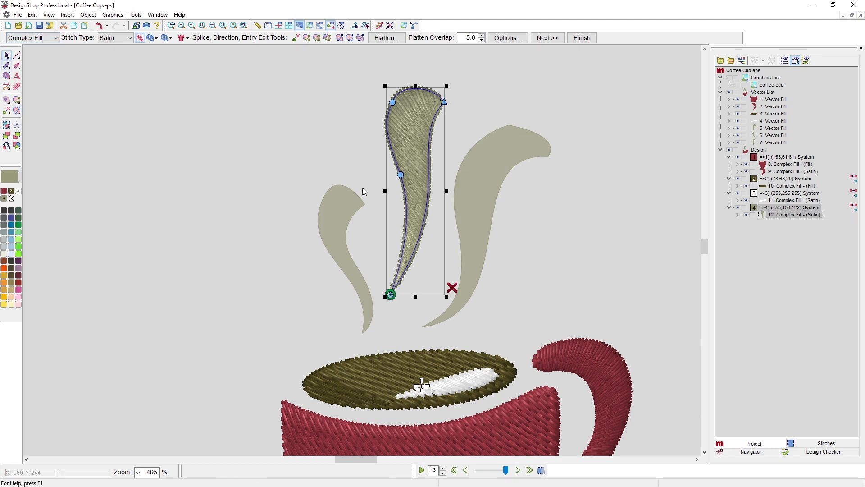
# Convert the right steam wisp to a complex fill with short direction lines across its lower tip and its upper right end.
pyautogui.click(476, 177)
pyautogui.click(16, 111)
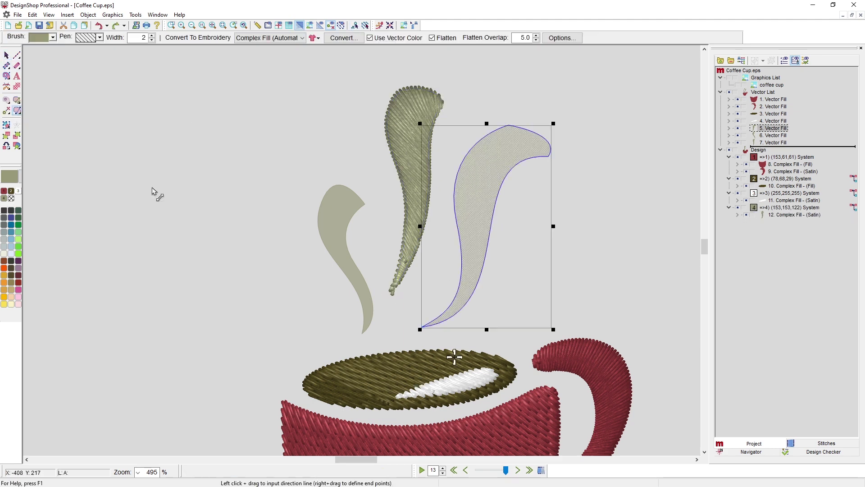
pyautogui.moveTo(438, 317); pyautogui.dragTo(443, 321)
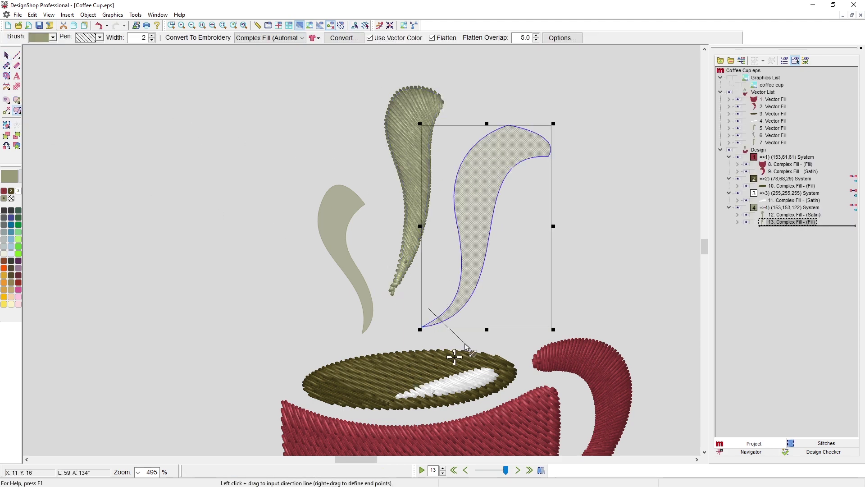
pyautogui.moveTo(548, 141); pyautogui.dragTo(545, 156)
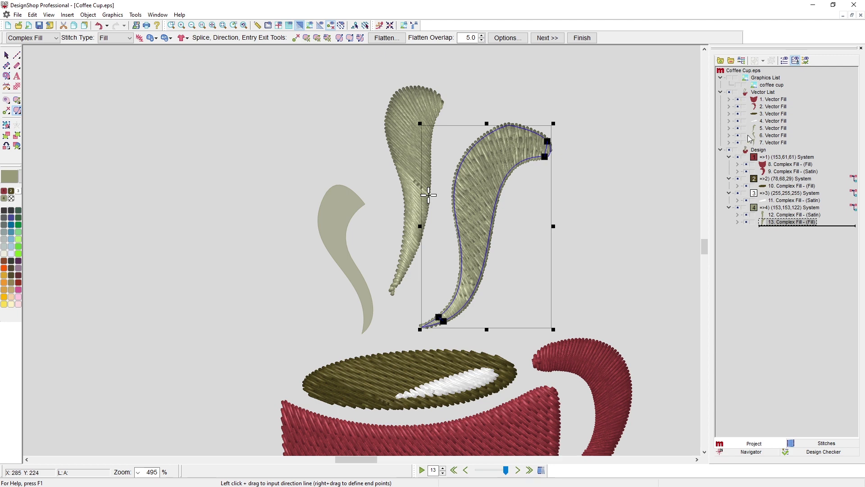
# Convert the left steam wisp to a complex fill with direction lines across its lower tip and its upper right corner.
pyautogui.click(762, 129)
pyautogui.click(774, 142)
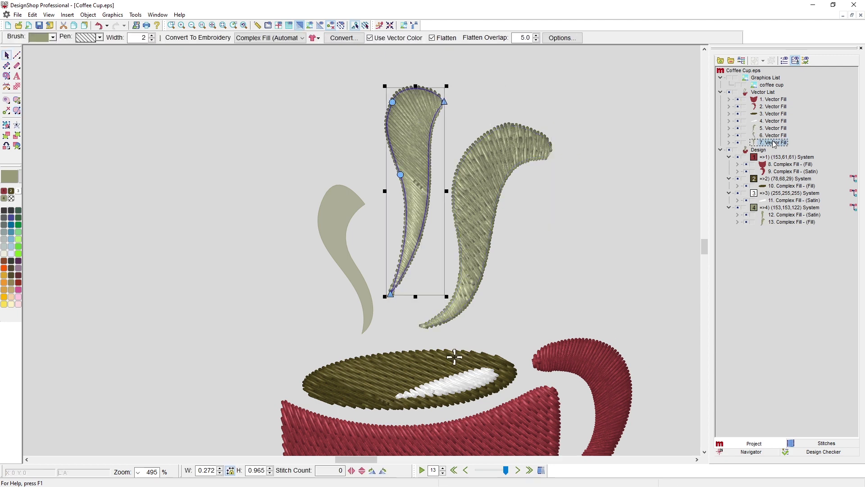
pyautogui.click(774, 136)
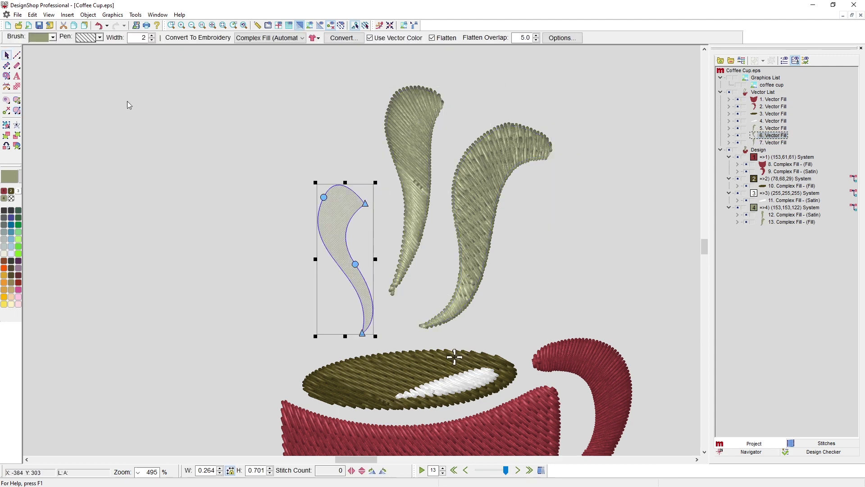
pyautogui.click(17, 111)
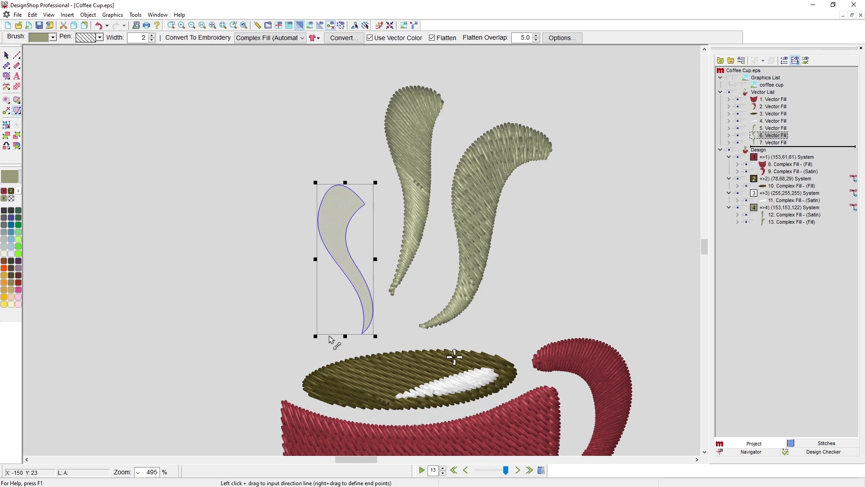
pyautogui.click(347, 332)
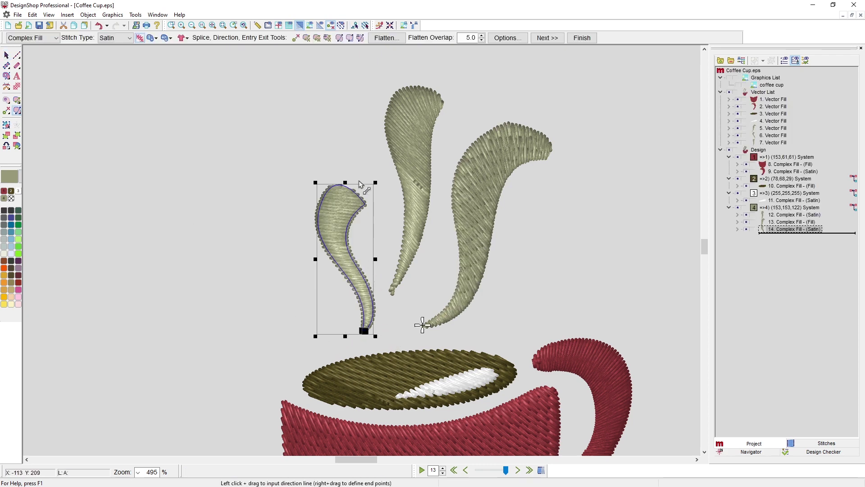
pyautogui.moveTo(361, 197); pyautogui.dragTo(360, 208)
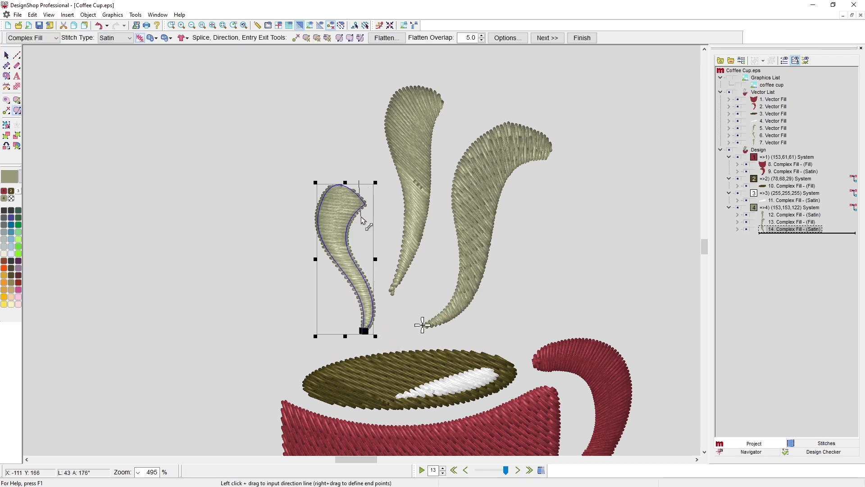
pyautogui.click(8, 56)
# Hide the vector shapes and turn off the automatic stitch type in the object properties of all three steam fills.
pyautogui.click(806, 221)
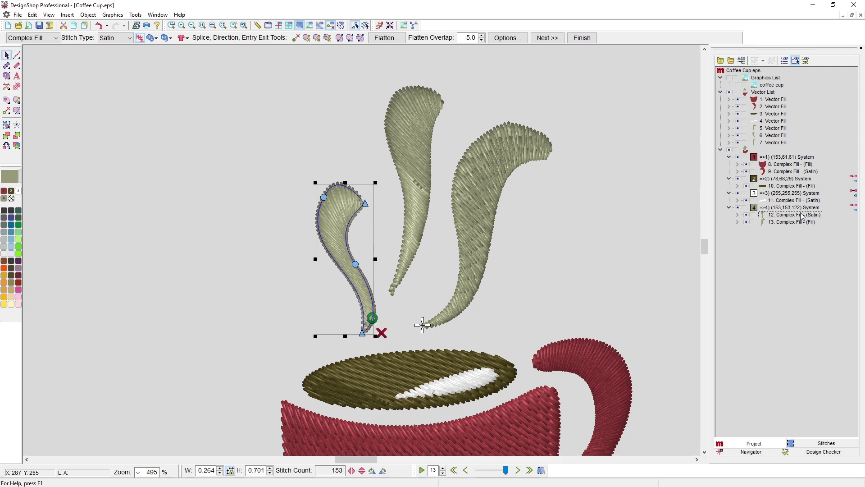
pyautogui.click(804, 207)
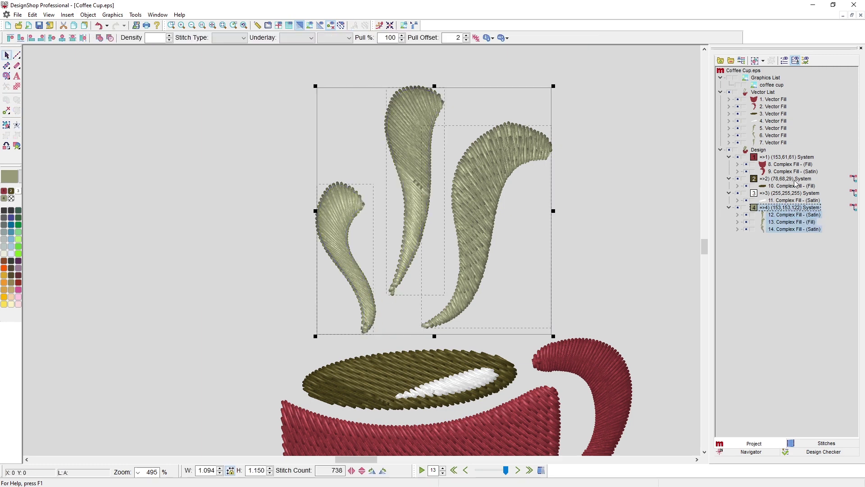
pyautogui.click(733, 92)
pyautogui.rightClick(334, 117)
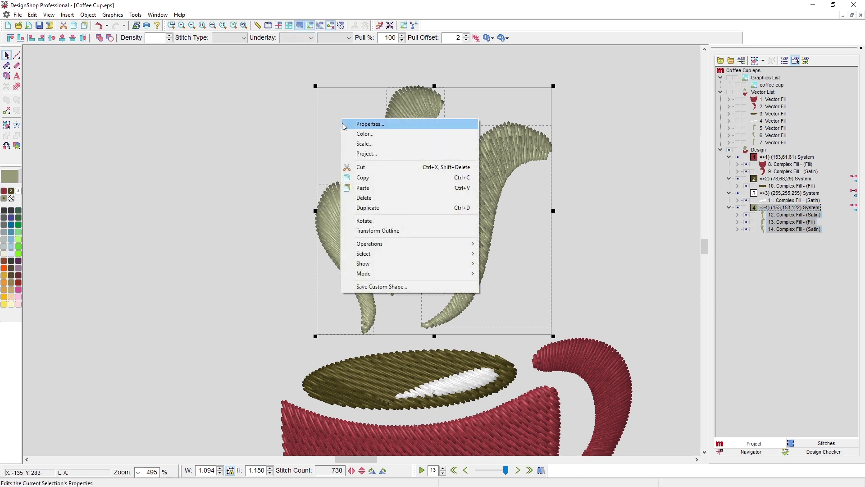
pyautogui.click(347, 121)
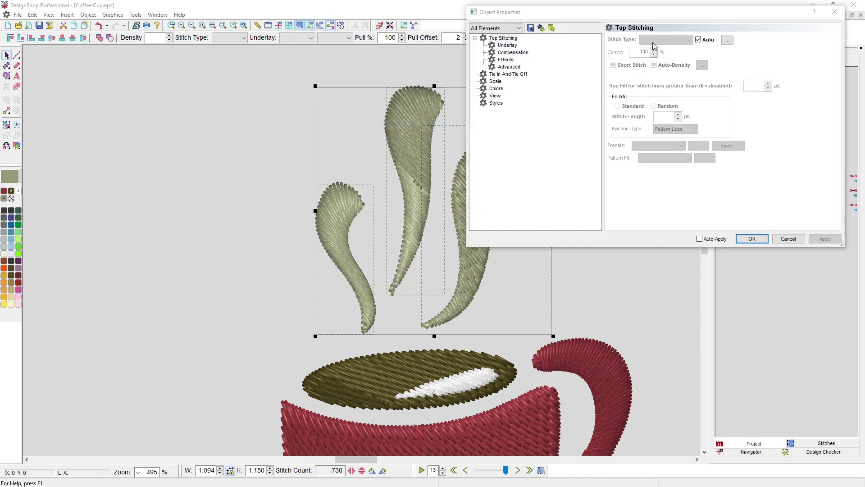
pyautogui.click(699, 39)
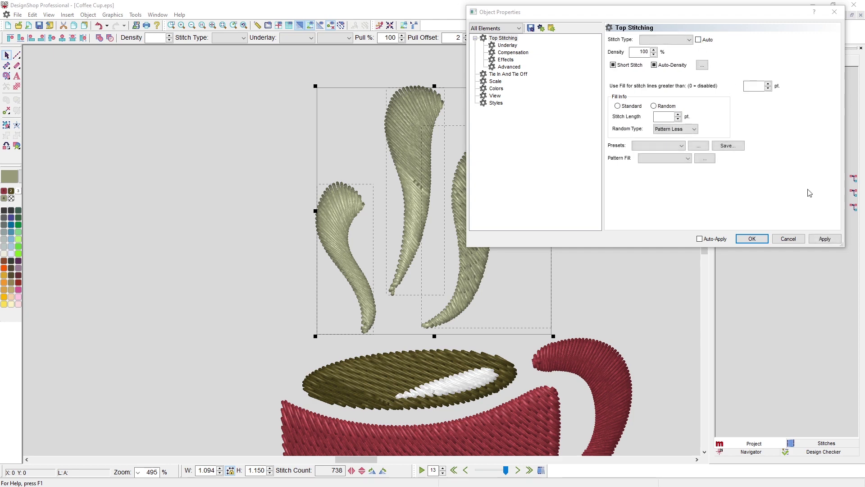
pyautogui.click(825, 238)
# Disable auto-underlay for the steam fills and set both the primary and secondary underlay to None.
pyautogui.click(507, 45)
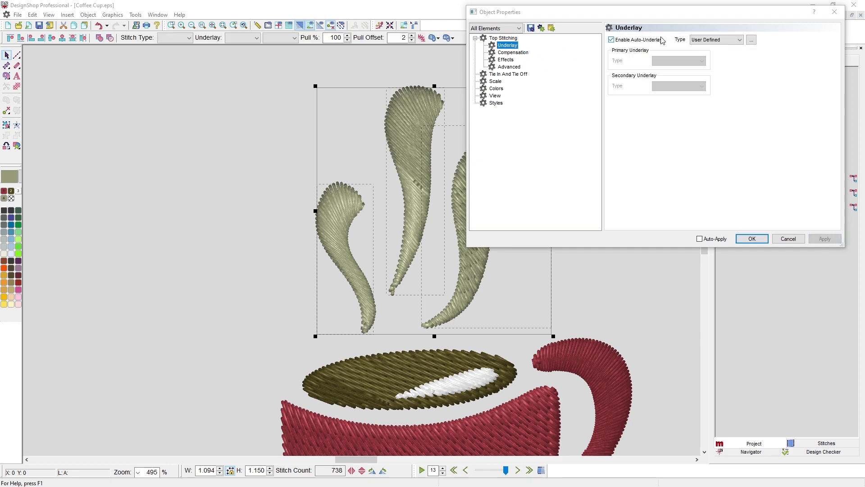
pyautogui.click(611, 40)
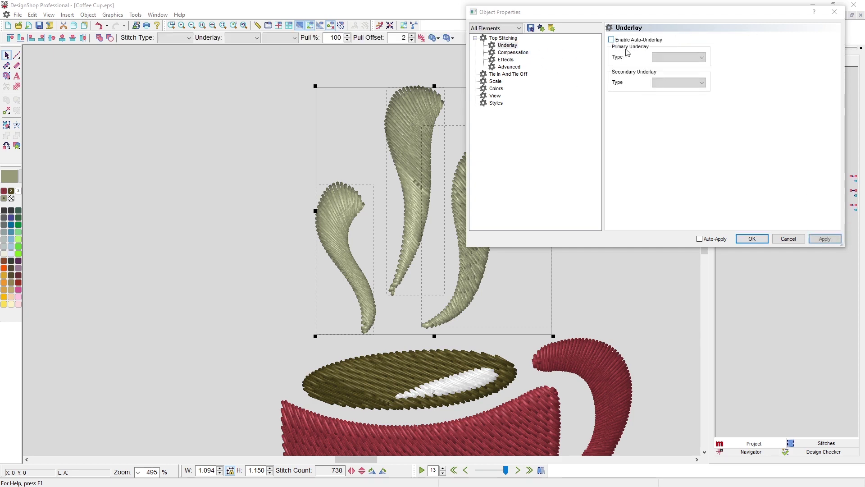
pyautogui.click(663, 61)
pyautogui.click(663, 67)
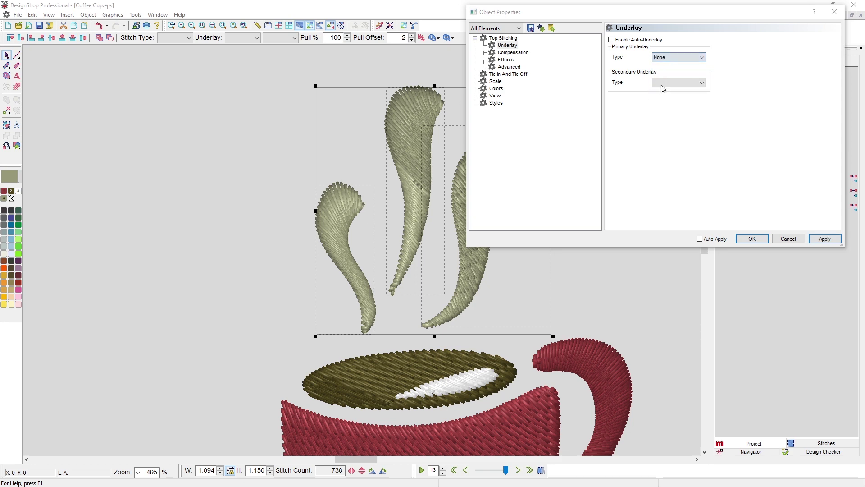
pyautogui.click(665, 83)
pyautogui.click(665, 91)
# Change the top stitching of the three steam fills to the Edge Fill stitch type and apply it.
pyautogui.click(504, 38)
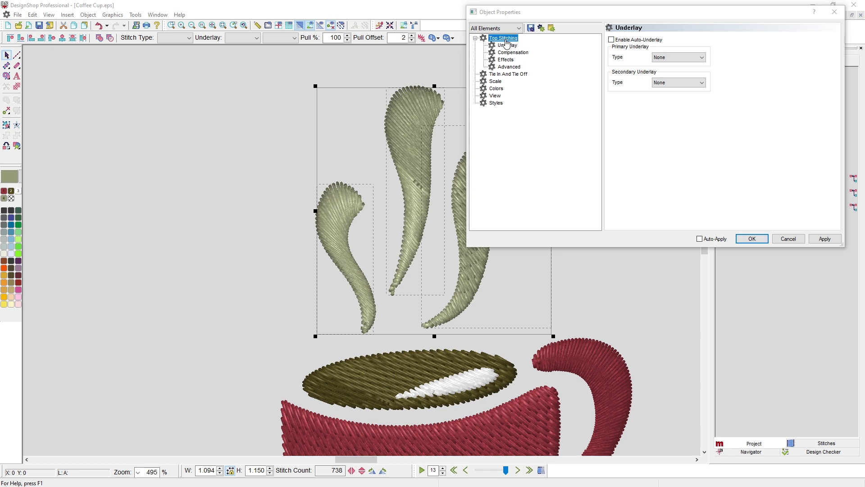
pyautogui.click(662, 41)
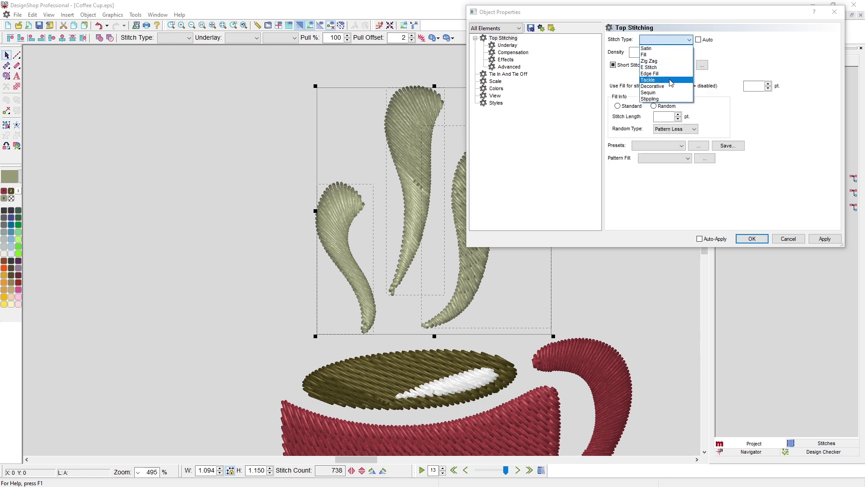
pyautogui.click(662, 74)
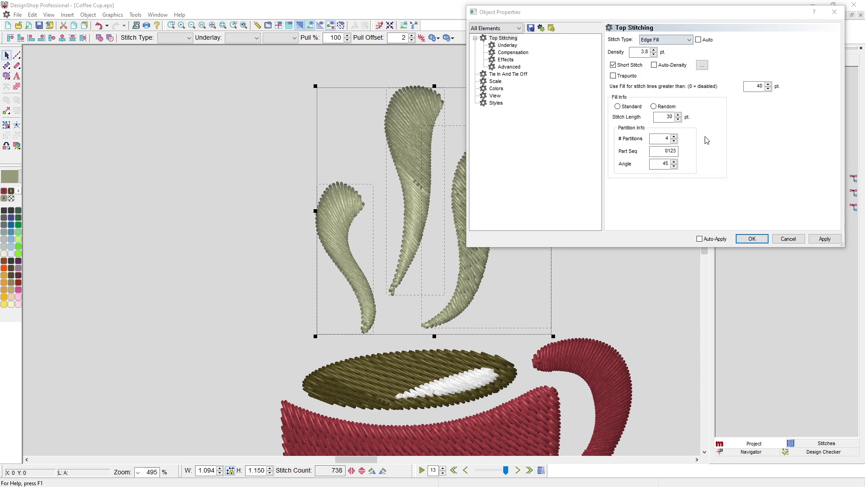
pyautogui.click(824, 239)
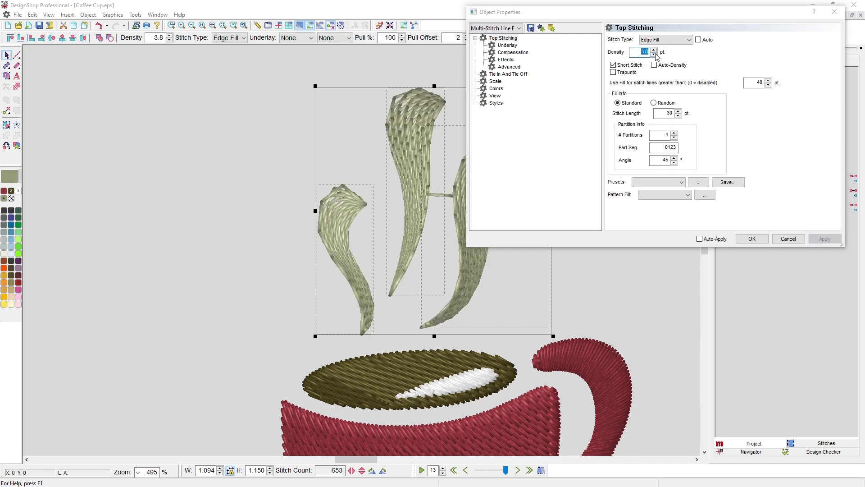
# Set the steam edge fills' density to 11 pt and stitch length to 20 pt, apply, and close their object properties.
pyautogui.write('11')
pyautogui.press('Return')
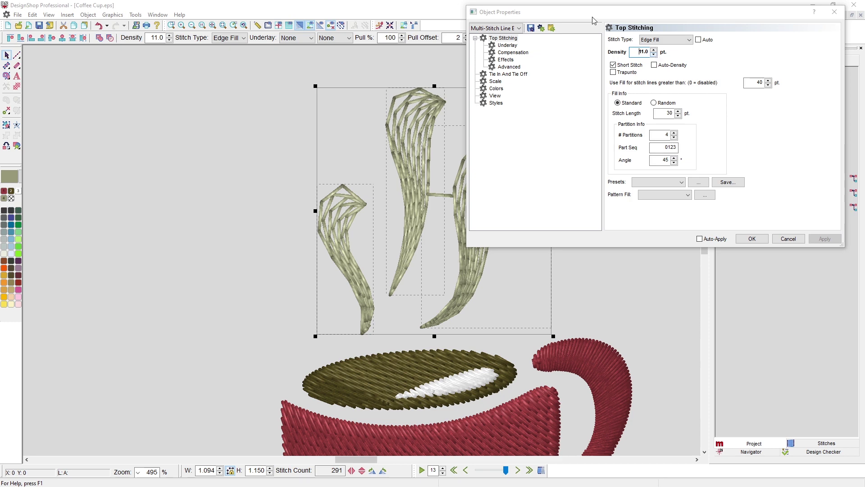
pyautogui.moveTo(593, 20); pyautogui.dragTo(669, 38)
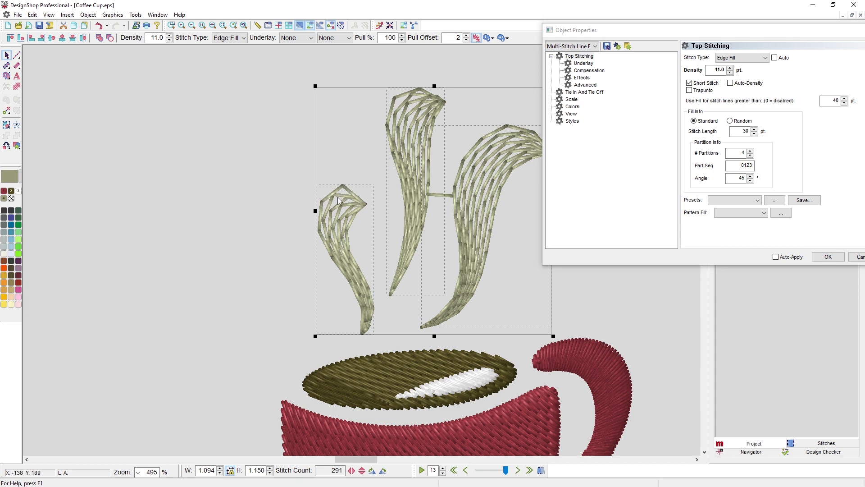
pyautogui.click(738, 128)
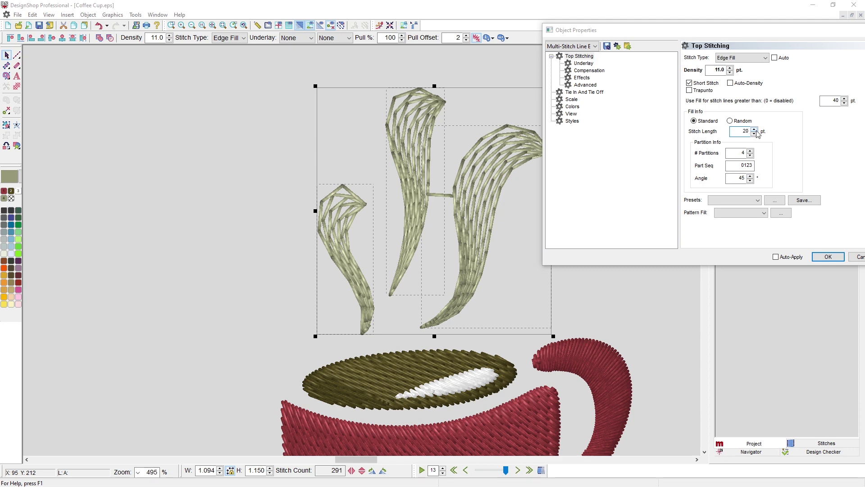
pyautogui.moveTo(712, 31); pyautogui.dragTo(603, 37)
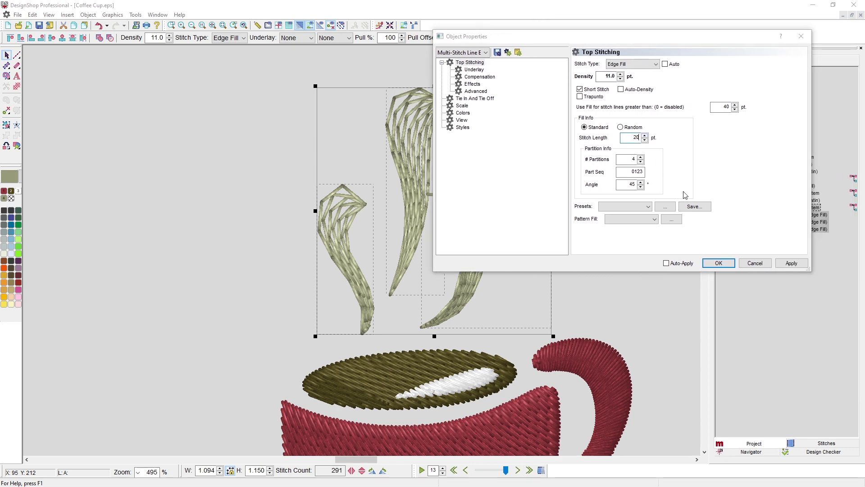
pyautogui.click(790, 263)
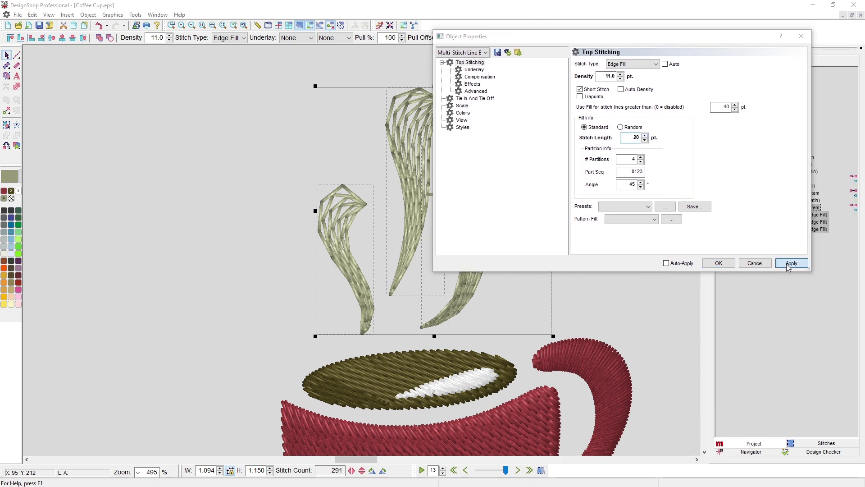
pyautogui.click(577, 300)
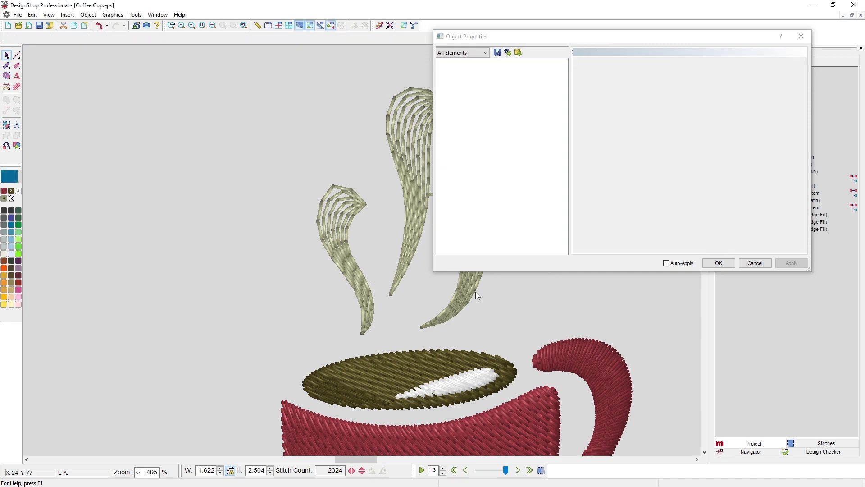
pyautogui.click(703, 263)
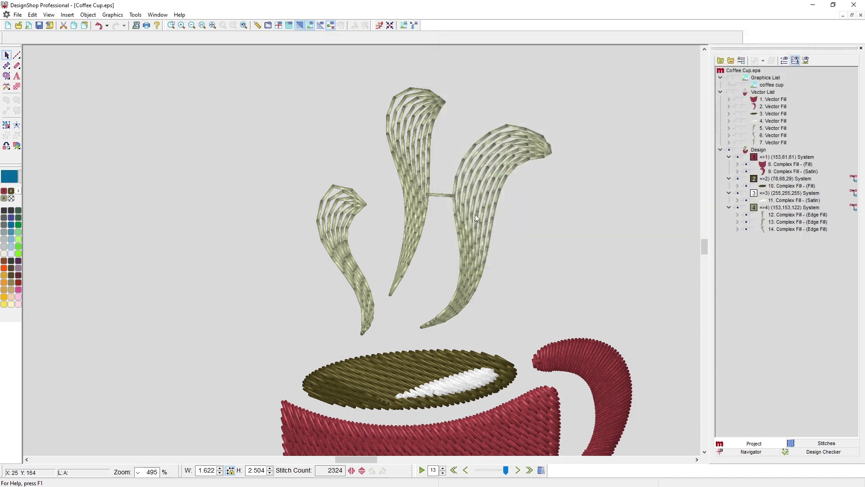
# Insert a trim after the middle steam wisp to remove the connecting stitch to the right wisp, and view the whole design.
pyautogui.click(421, 173)
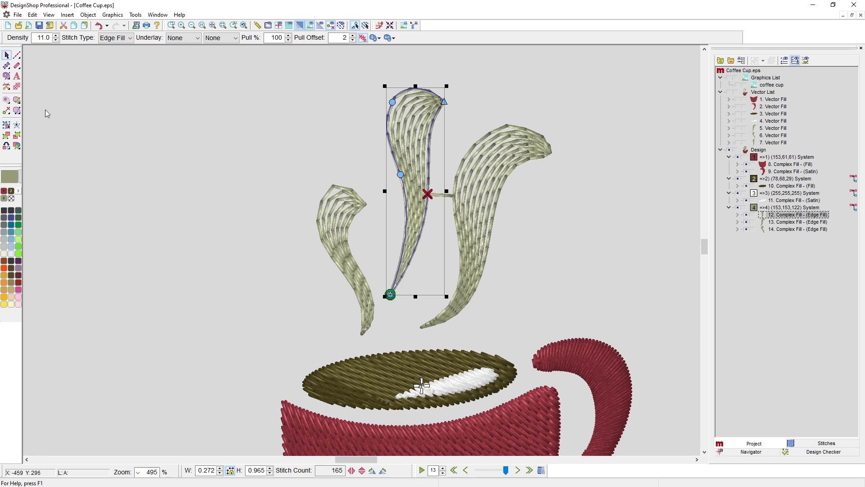
pyautogui.click(7, 87)
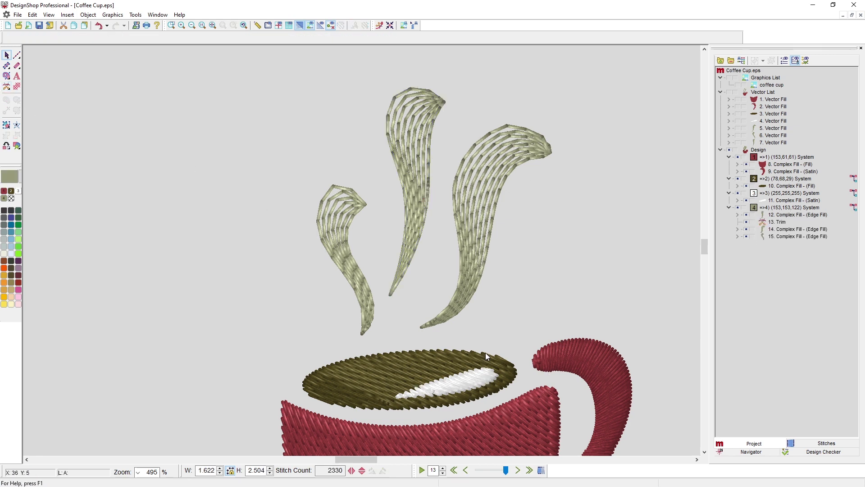
pyautogui.scroll(-3, 485, 353)
pyautogui.scroll(-2, 485, 345)
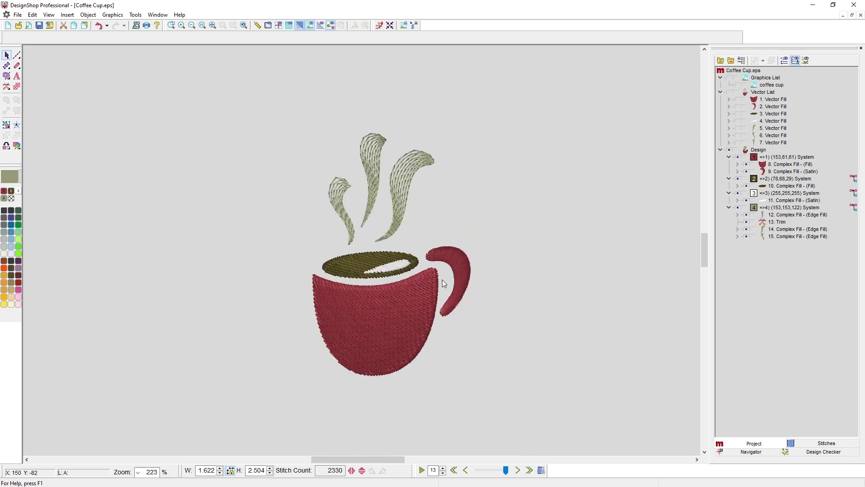
pyautogui.scroll(1, 412, 248)
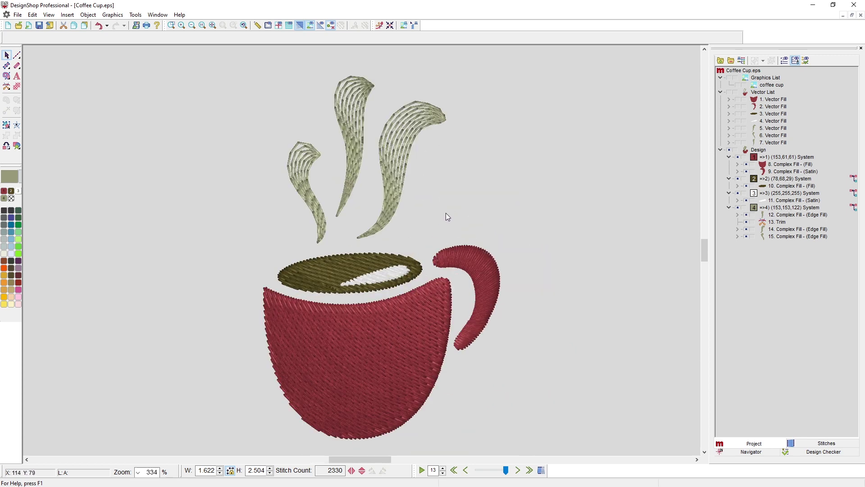